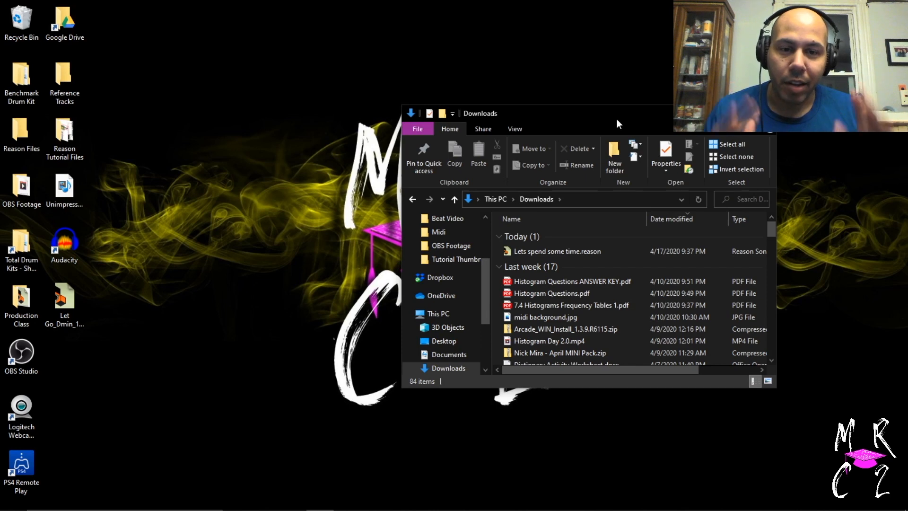
# Open the song "Lets spend some time.reason", hide its browser and maximize the song window
pyautogui.doubleClick(578, 254)
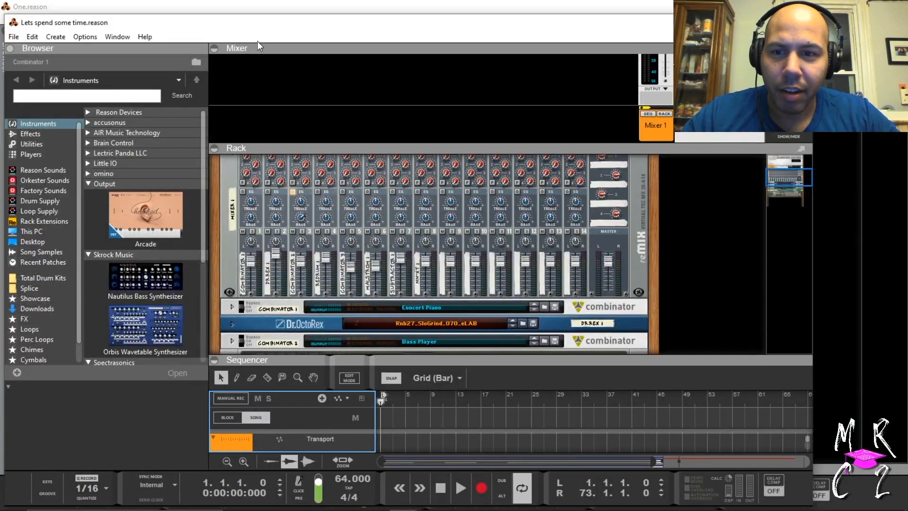
pyautogui.click(7, 50)
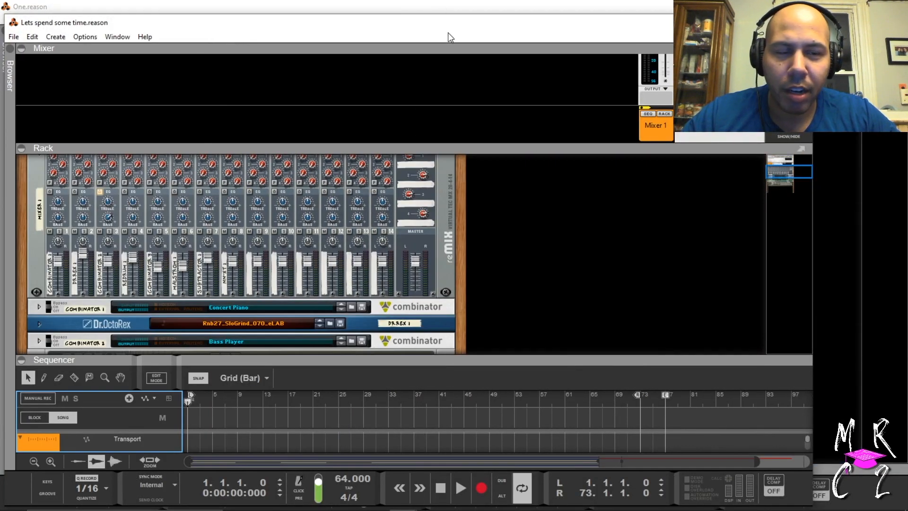
pyautogui.moveTo(461, 32); pyautogui.dragTo(483, 4)
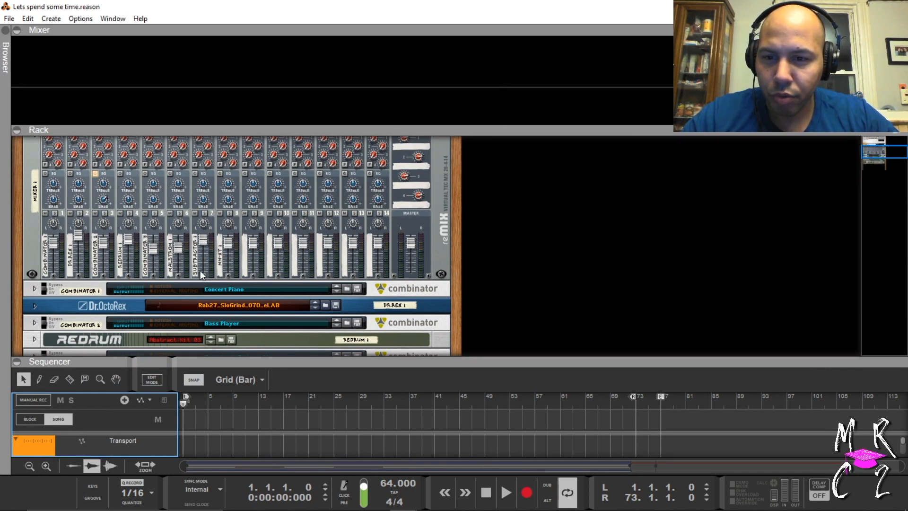
# Enlarge the main mixer area to view the Mixer 1 channel, and bring the rack with its reMix mixer back into view
pyautogui.moveTo(462, 128); pyautogui.dragTo(462, 345)
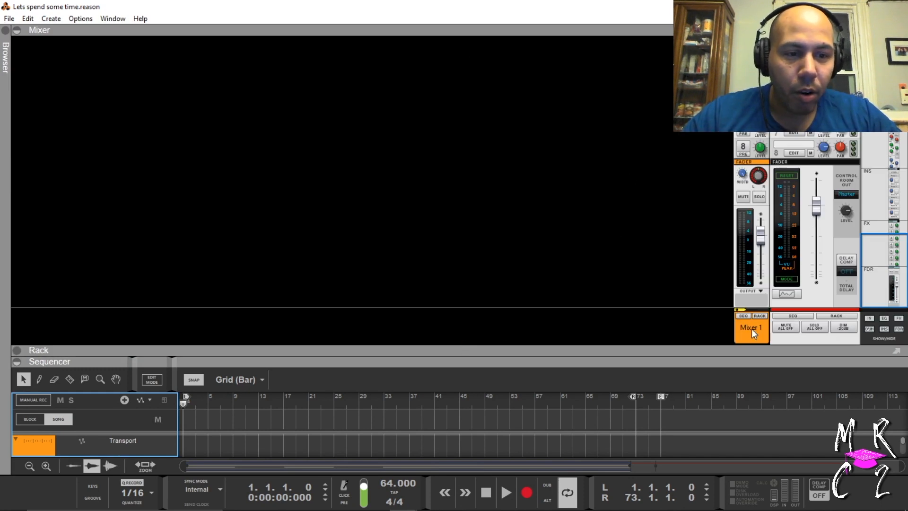
pyautogui.moveTo(568, 345); pyautogui.dragTo(557, 121)
pyautogui.scroll(2, 479, 263)
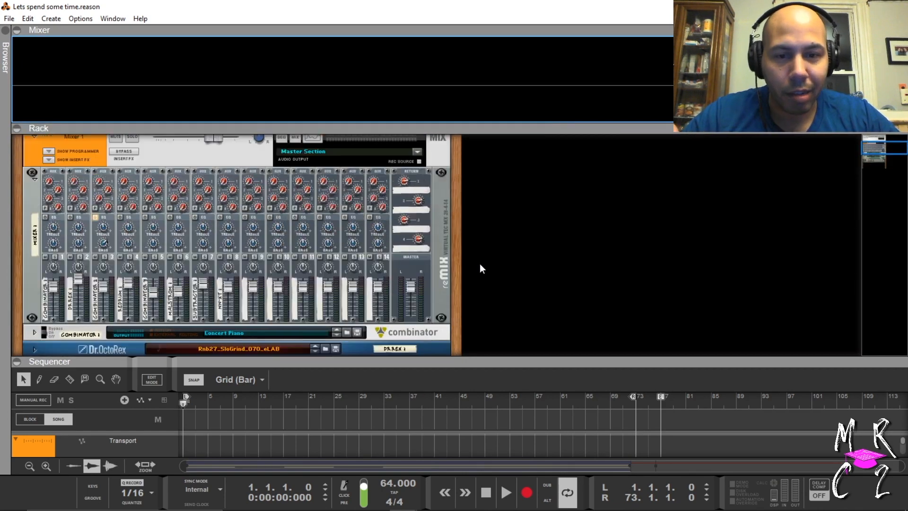
pyautogui.scroll(1, 480, 263)
pyautogui.scroll(-2, 480, 263)
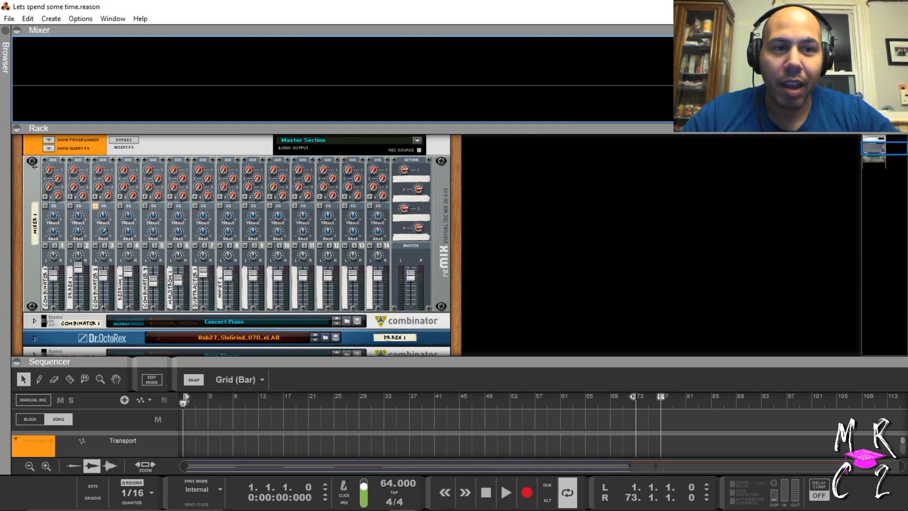
# Select the reMix mixer in the rack and look through the utility devices that can be created
pyautogui.click(24, 187)
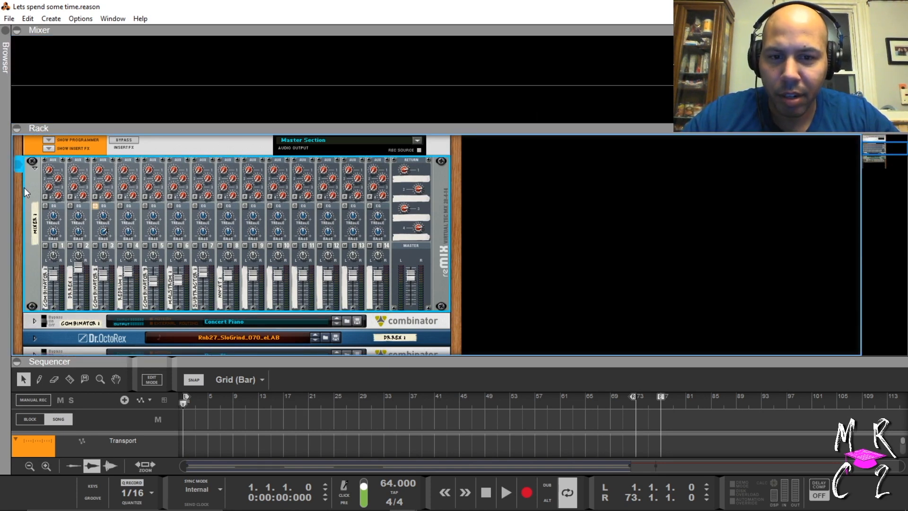
pyautogui.rightClick(541, 232)
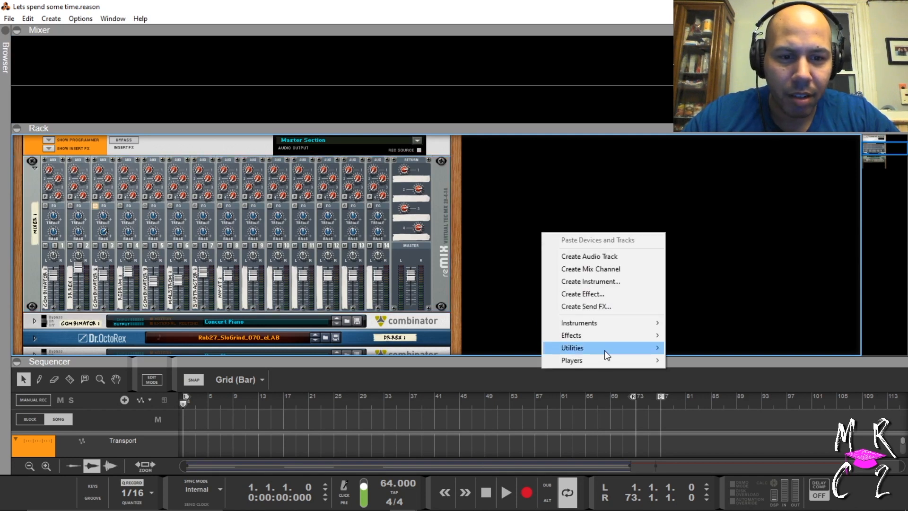
pyautogui.moveTo(606, 353)
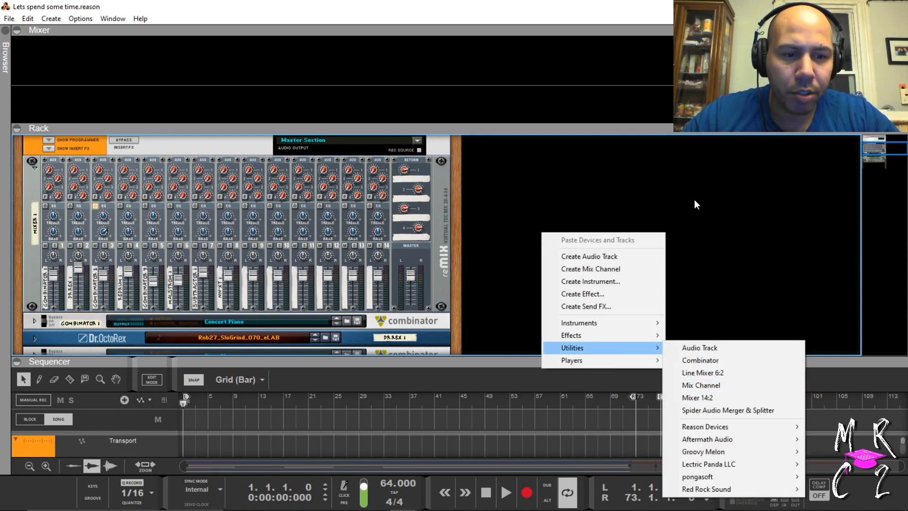
pyautogui.click(695, 204)
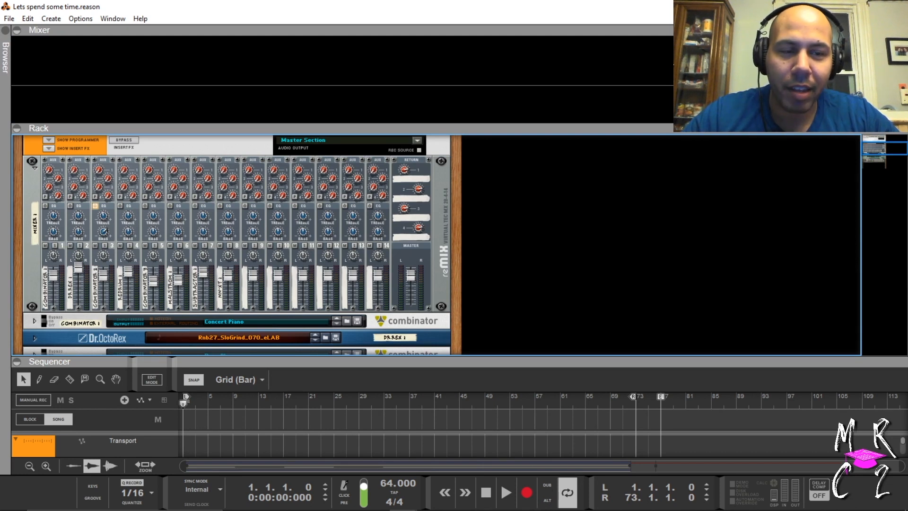
# Add a UN-16 Unison effect to the reMix mixer from the rack's rear and check its return label on the front
pyautogui.click(172, 152)
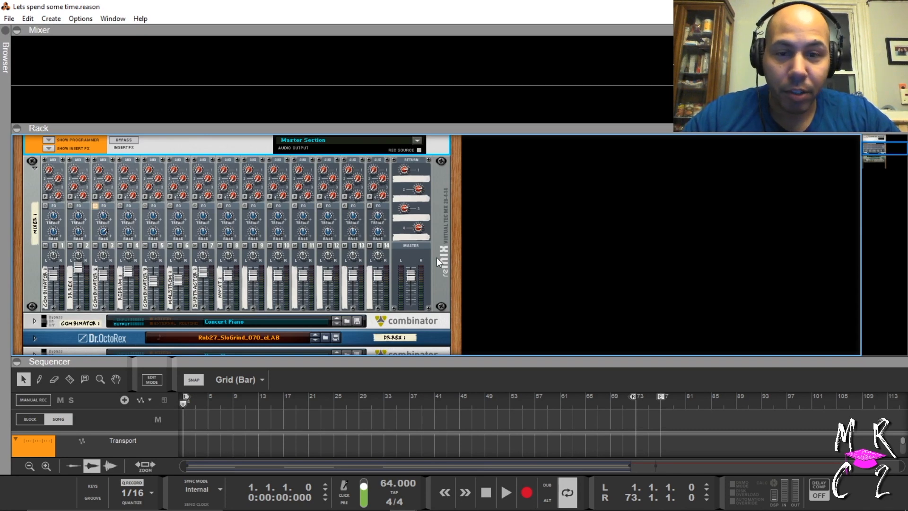
pyautogui.click(413, 177)
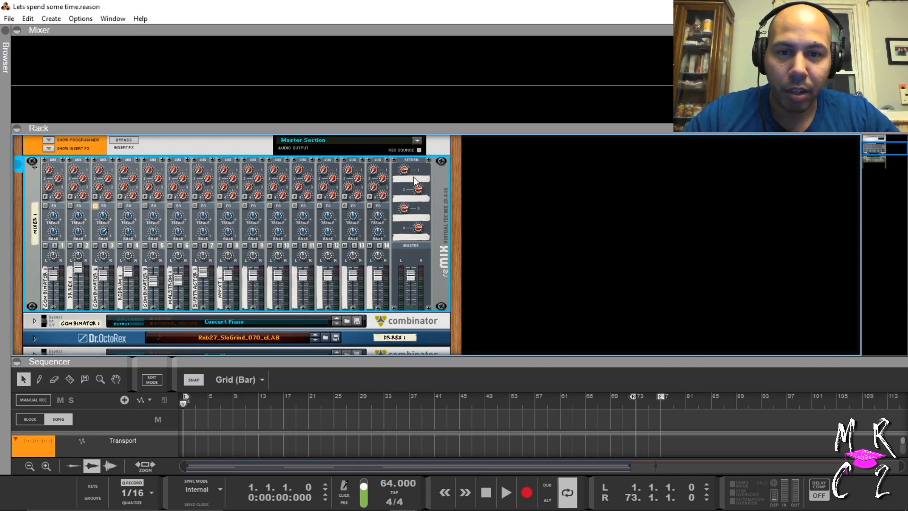
pyautogui.rightClick(413, 177)
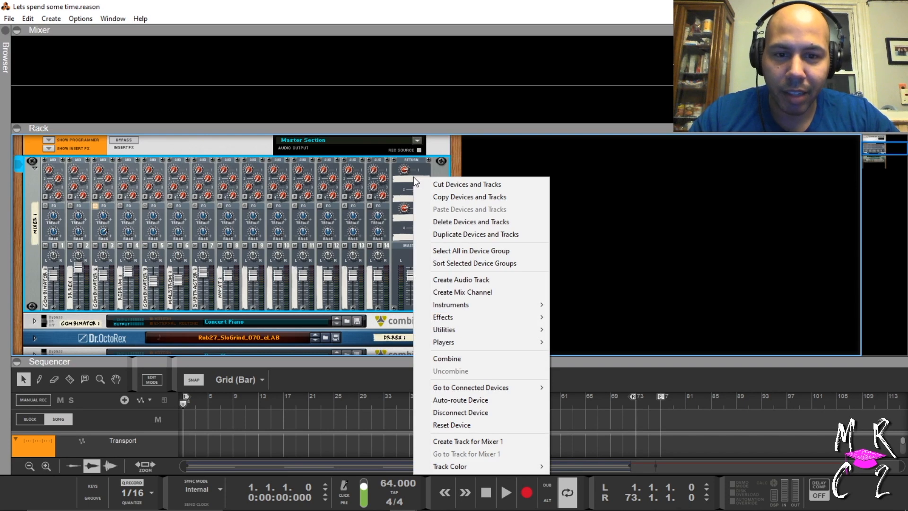
pyautogui.click(407, 180)
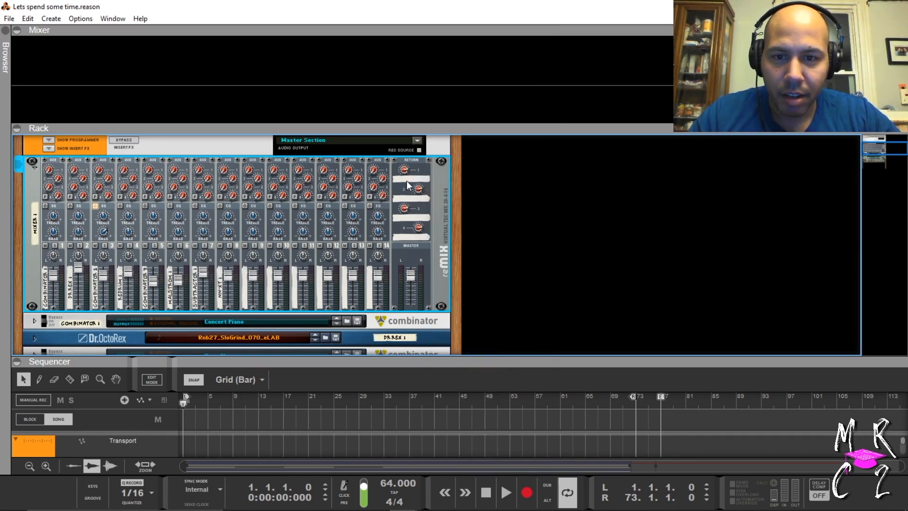
pyautogui.press('Tab')
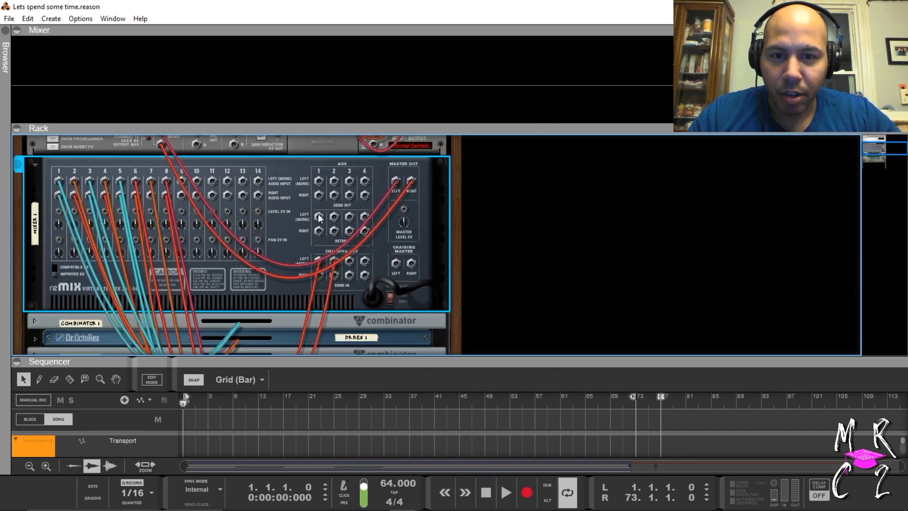
pyautogui.rightClick(317, 300)
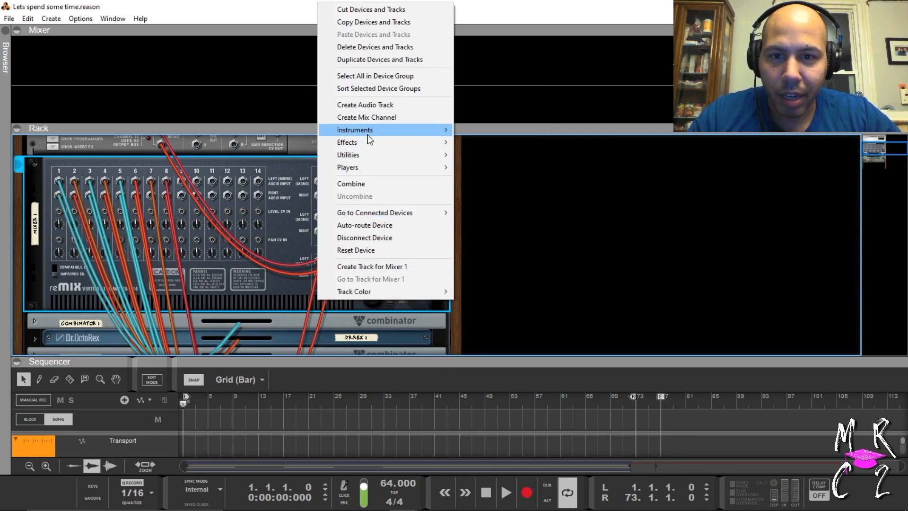
pyautogui.moveTo(372, 142)
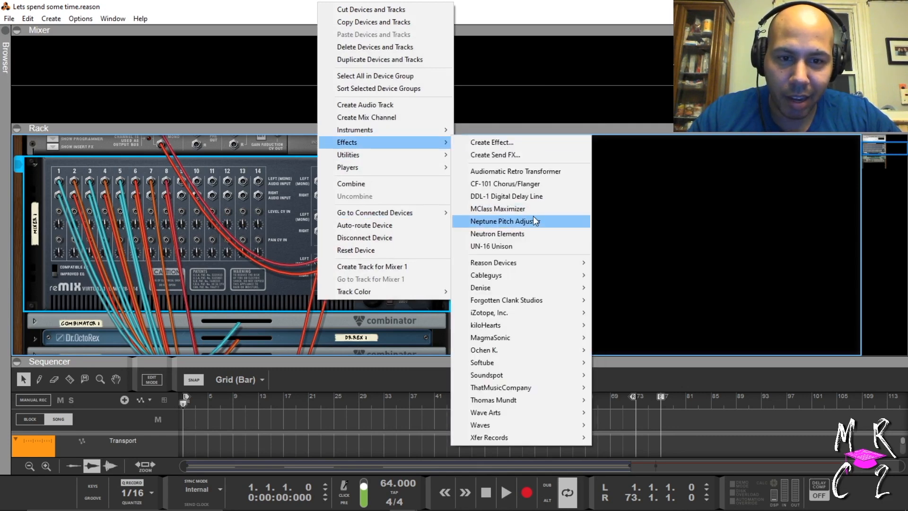
pyautogui.click(520, 246)
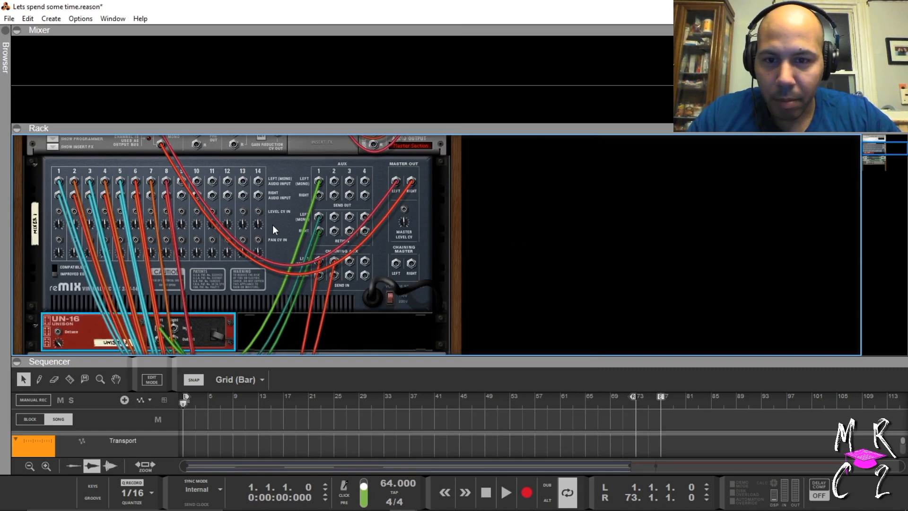
pyautogui.press('Tab')
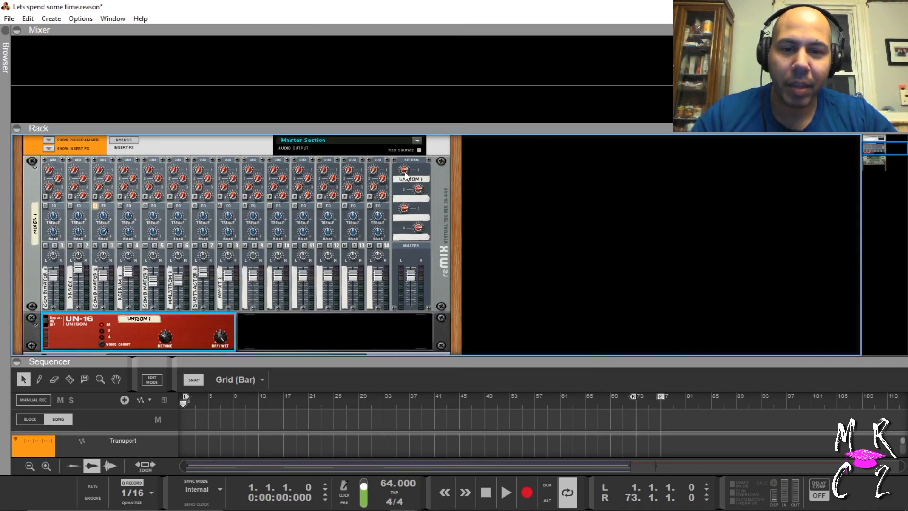
pyautogui.moveTo(406, 176)
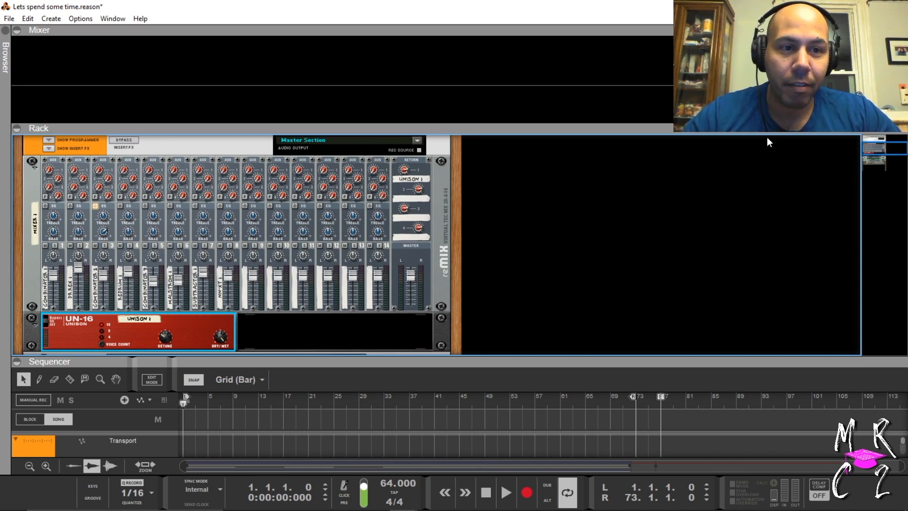
# Collapse the sequencer and shrink the main mixer area to give the rack more room
pyautogui.moveTo(732, 359); pyautogui.dragTo(738, 505)
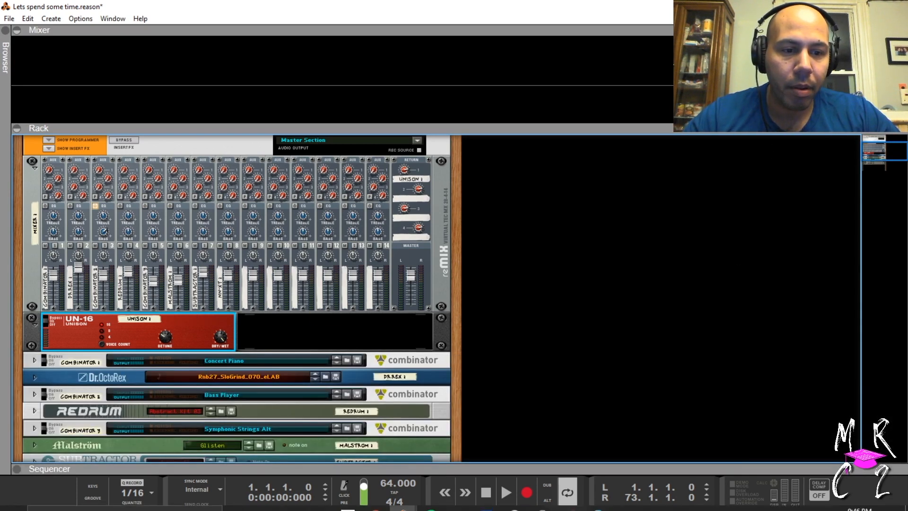
pyautogui.moveTo(847, 136); pyautogui.dragTo(788, 264)
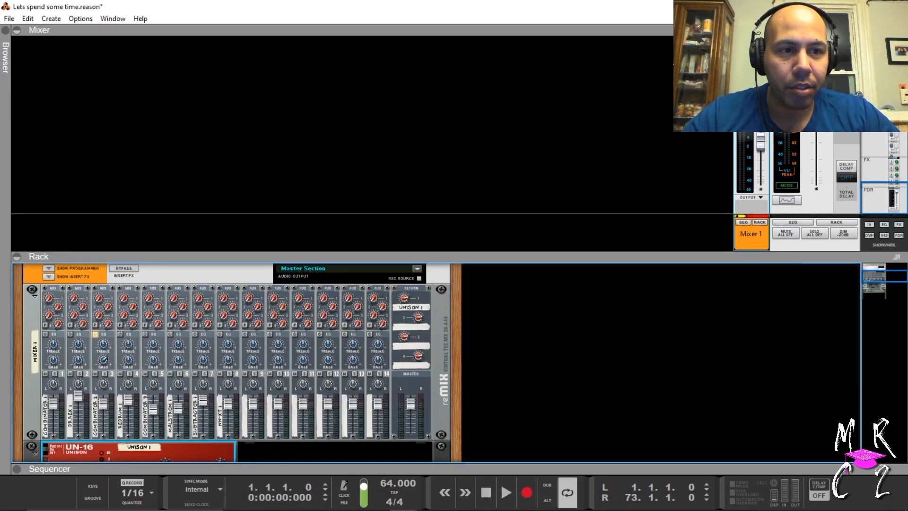
pyautogui.scroll(4, 796, 134)
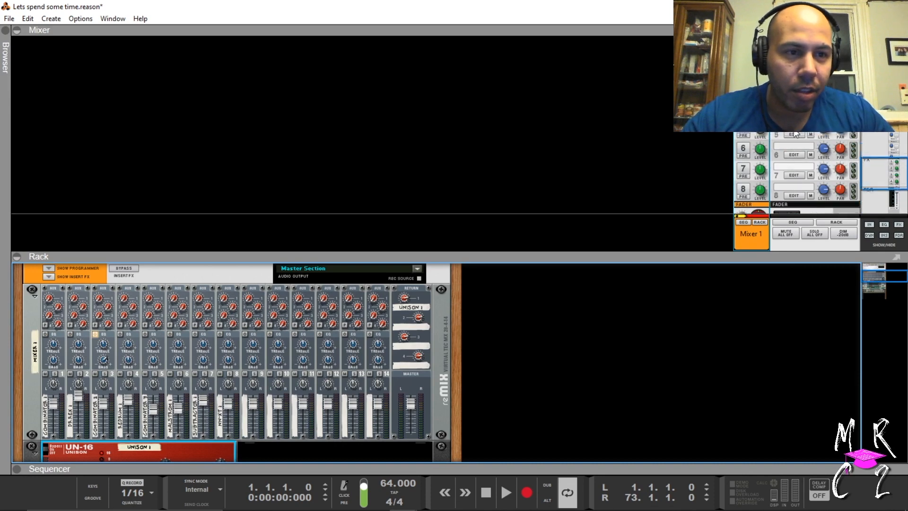
pyautogui.moveTo(319, 253); pyautogui.dragTo(318, 85)
pyautogui.scroll(2, 158, 260)
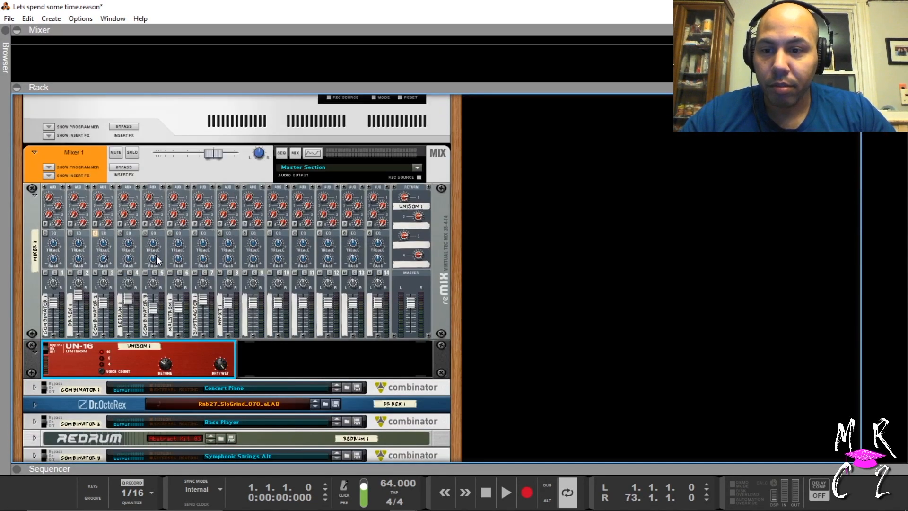
pyautogui.scroll(-1, 156, 255)
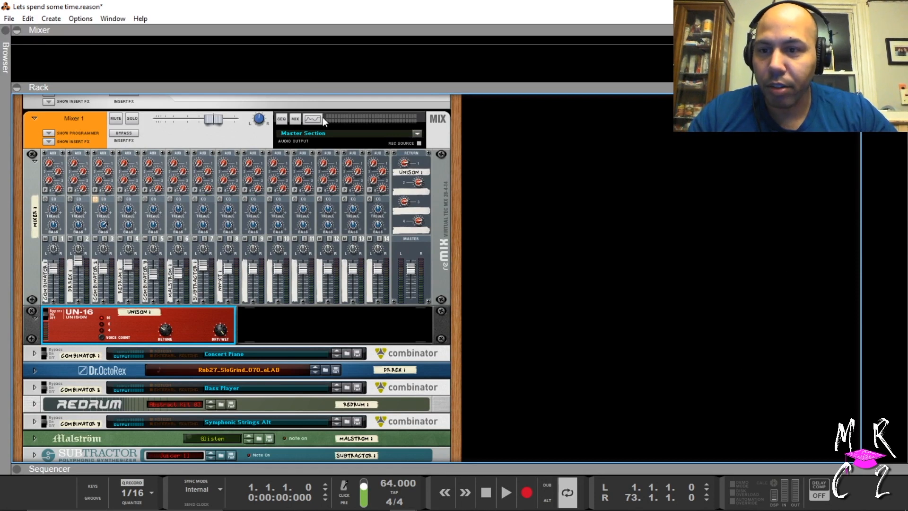
# Unfold the Concert Piano Combinator and trace its output cables to the reMix mixer on the rear of the rack
pyautogui.click(42, 292)
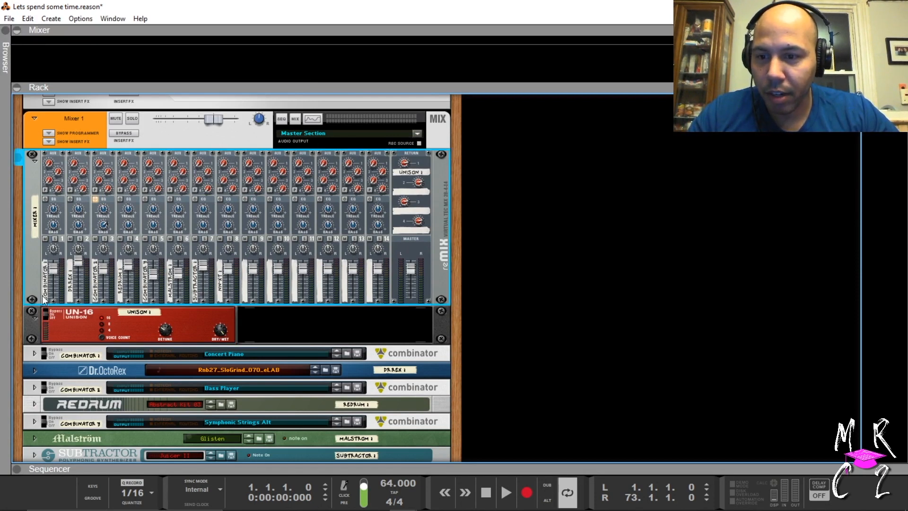
pyautogui.click(34, 353)
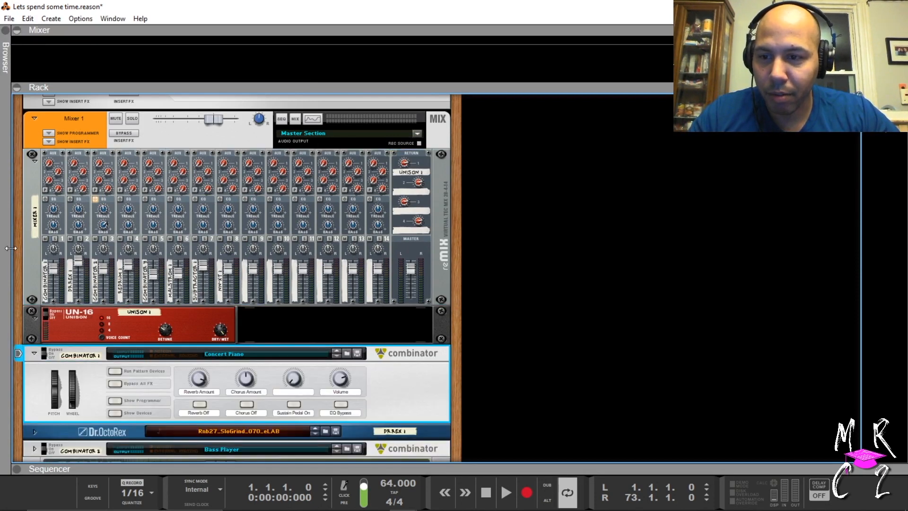
pyautogui.press('Tab')
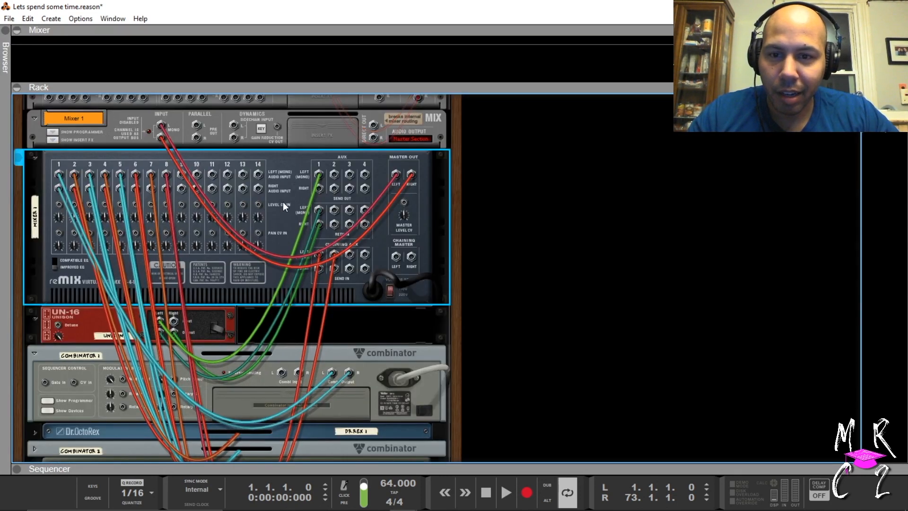
pyautogui.click(371, 407)
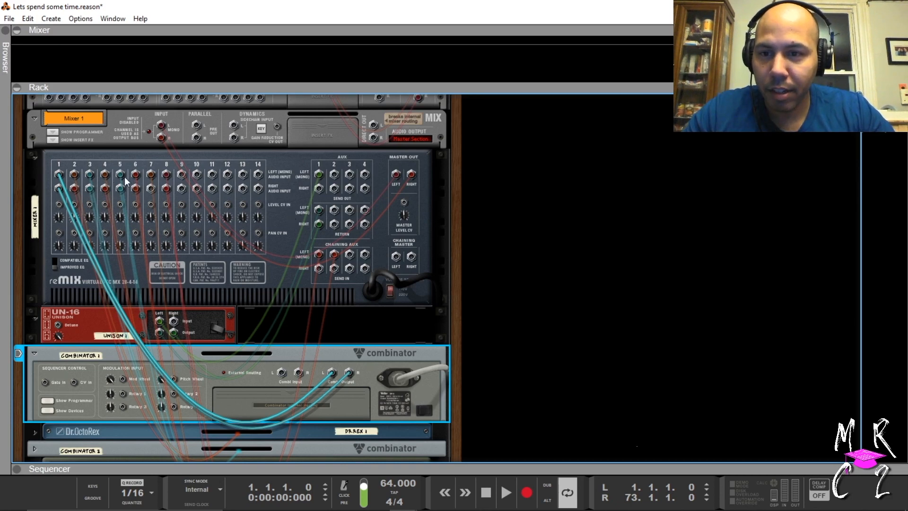
# Create a mix channel in a new rack column, duplicate it until there are eight, and turn the rack to its front
pyautogui.rightClick(557, 167)
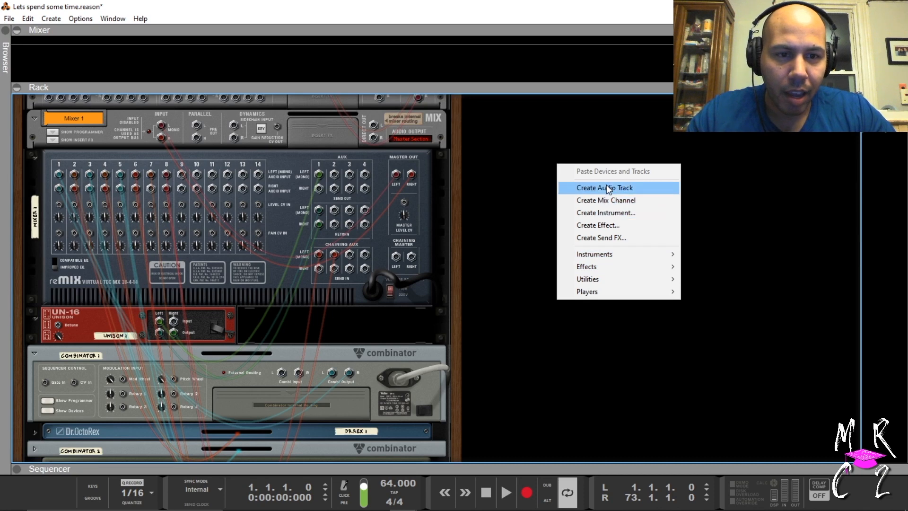
pyautogui.click(590, 198)
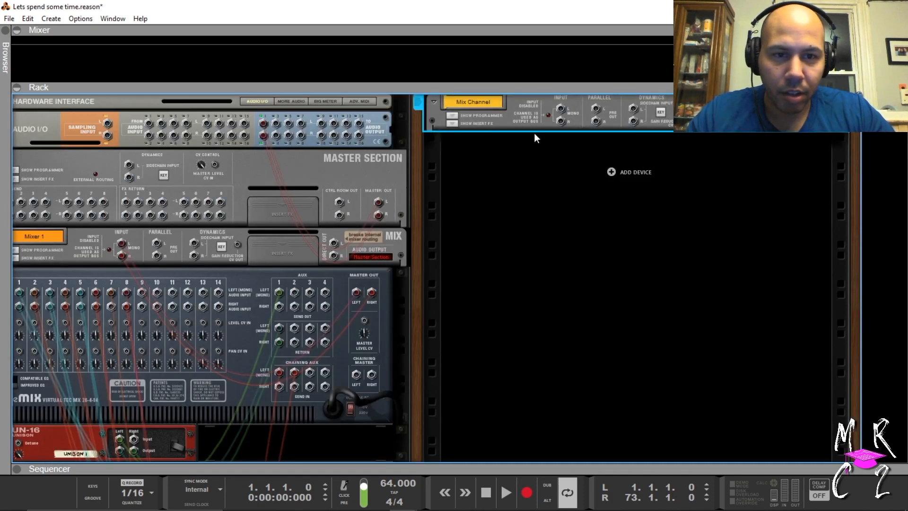
pyautogui.hotkey('ctrl', 'd')
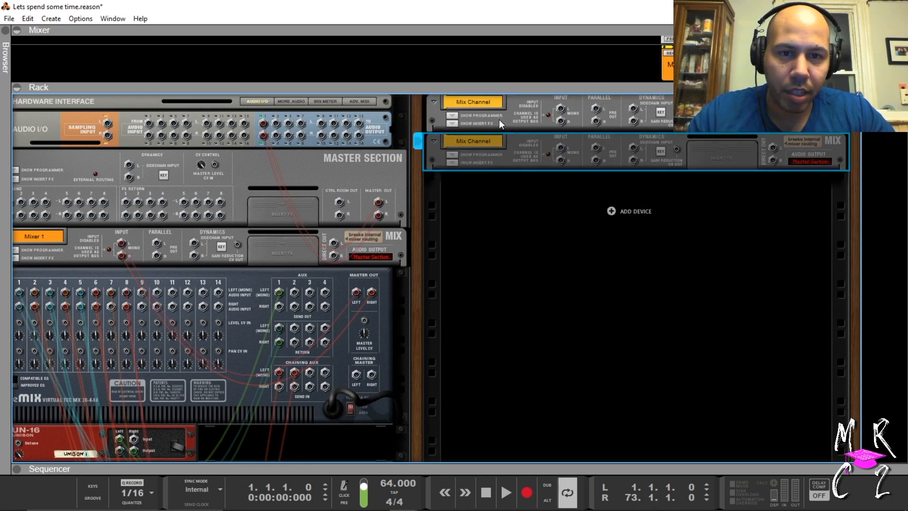
pyautogui.hotkey('ctrl', 'd')
pyautogui.hotkey('ctrl', 'd')
pyautogui.hotkey('ctrl', 'd')
pyautogui.hotkey('ctrl', 'd')
pyautogui.hotkey('ctrl', 'd')
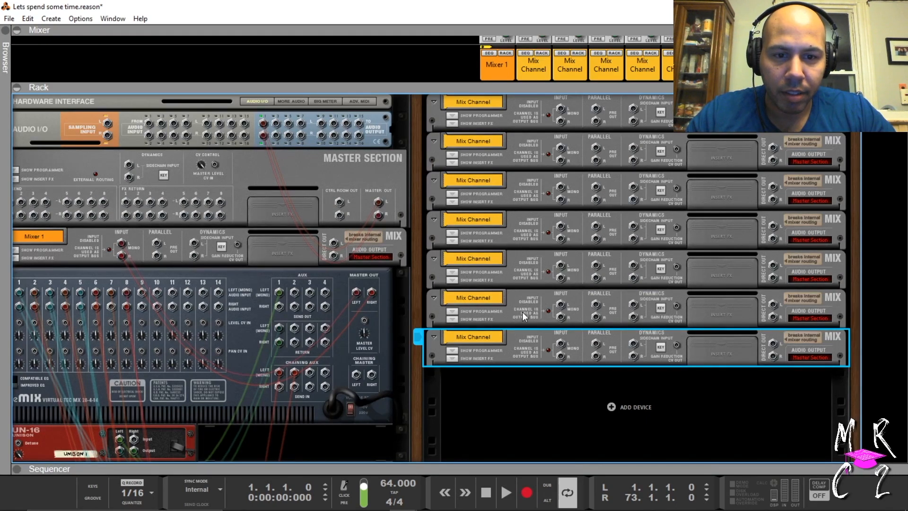
pyautogui.hotkey('ctrl', 'd')
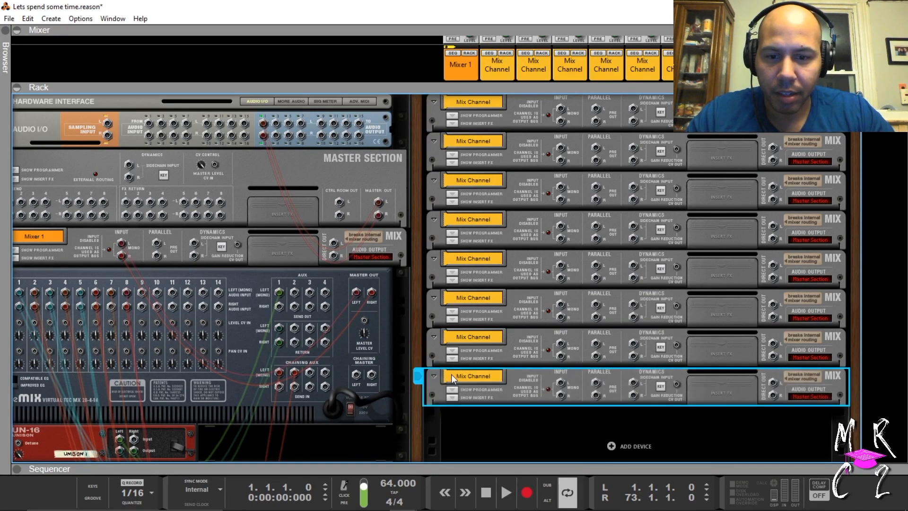
pyautogui.press('Tab')
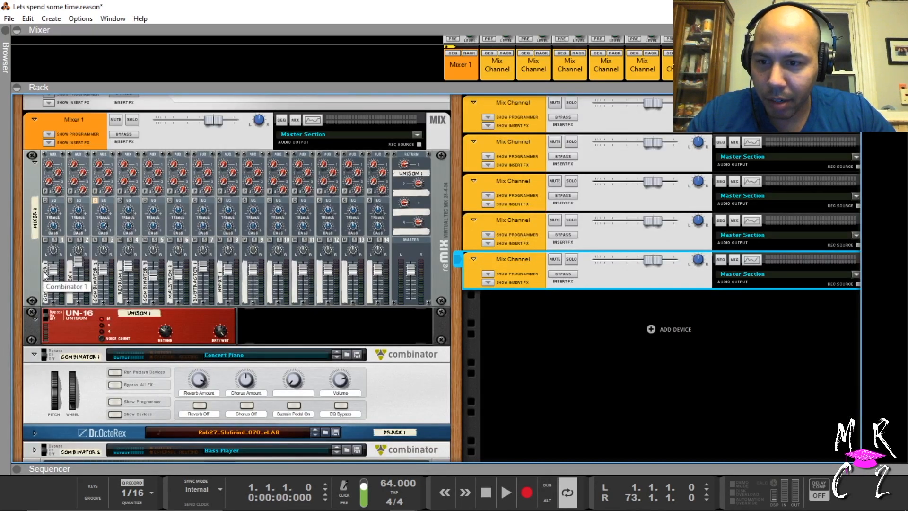
# Rename the first mix channel in the second rack column as Combinator 1
pyautogui.click(84, 356)
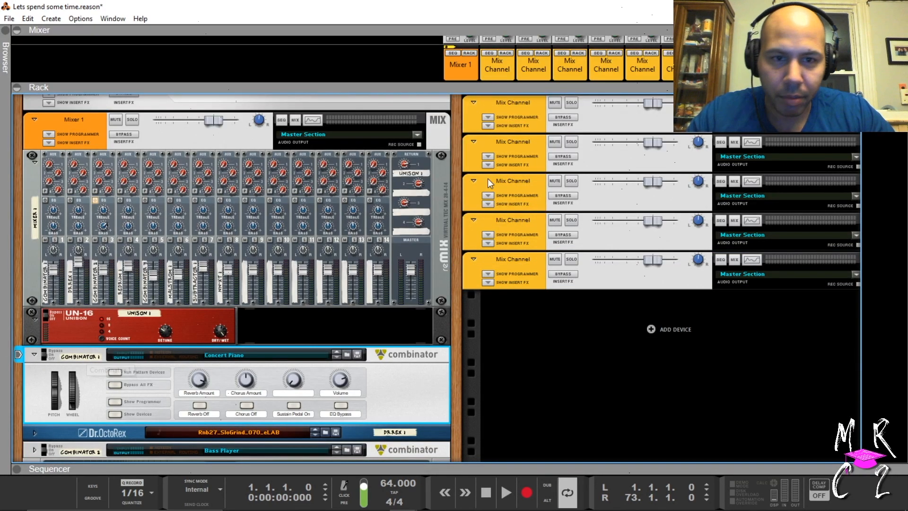
pyautogui.scroll(3, 536, 258)
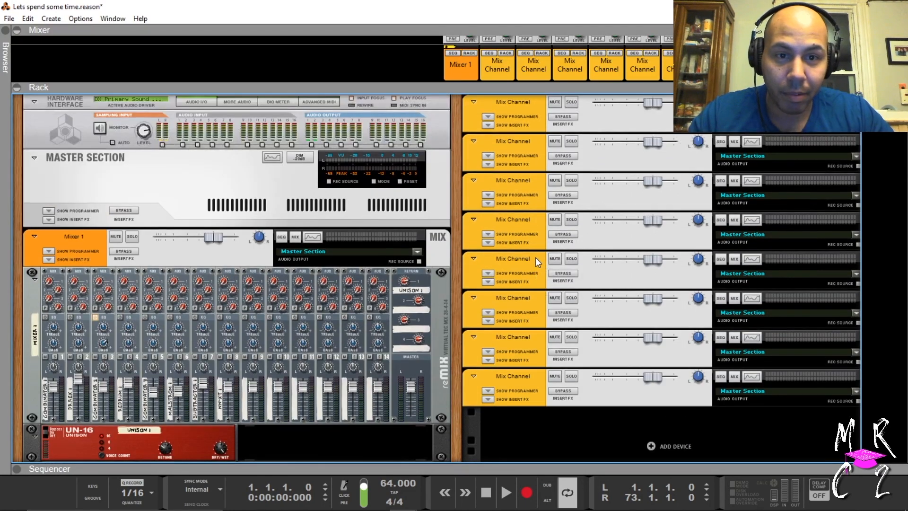
pyautogui.click(520, 105)
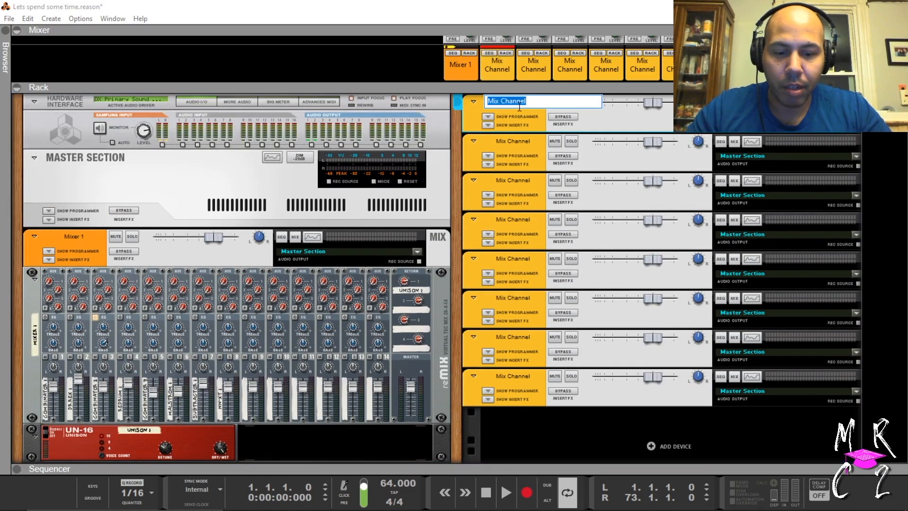
pyautogui.write('Combinator 1')
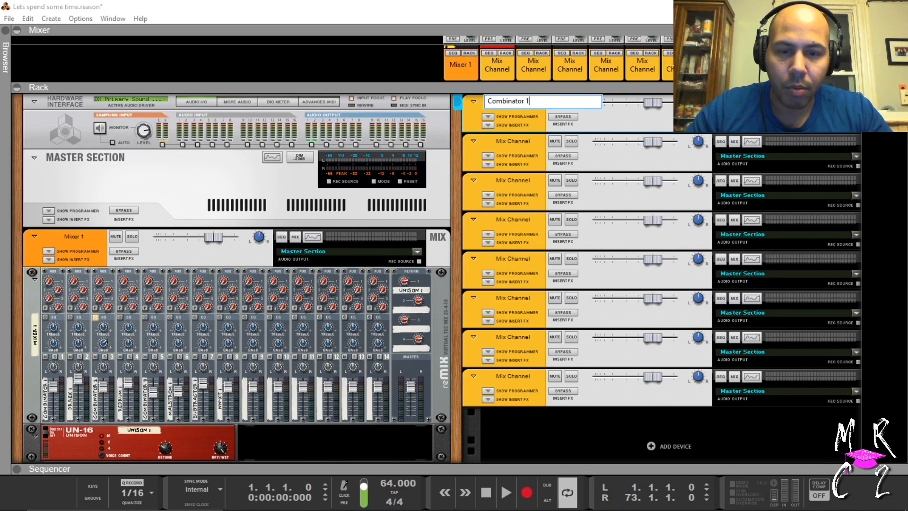
pyautogui.press('Return')
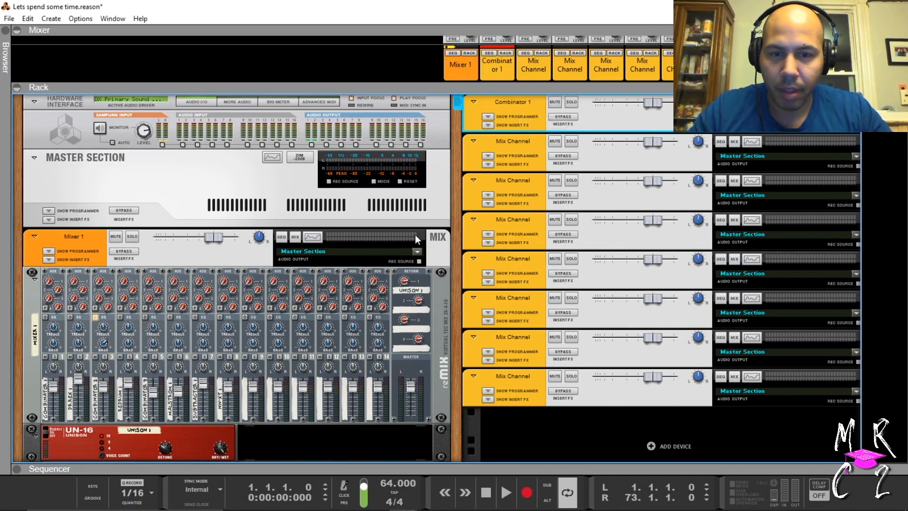
# On the rear of the rack, reroute the Combinator 1 outputs from the reMix mixer to the input of the Combinator 1 mix channel
pyautogui.press('Tab')
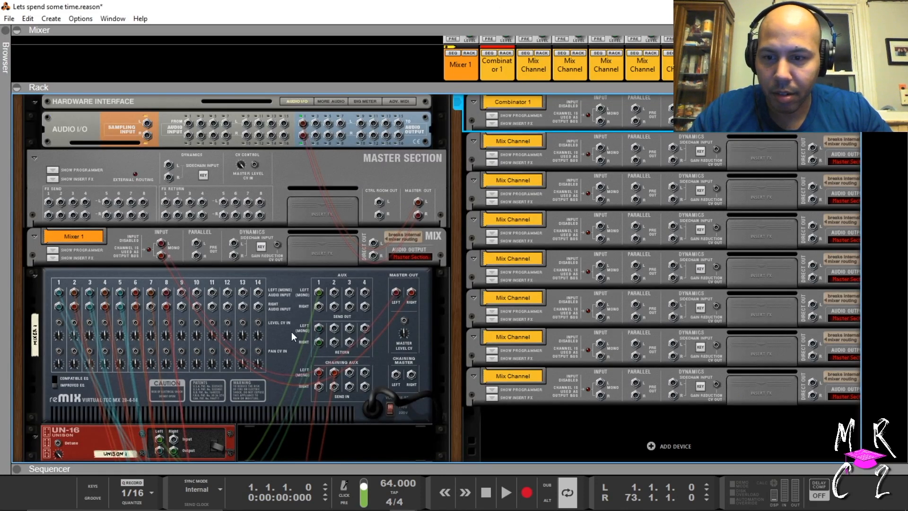
pyautogui.scroll(-3, 291, 331)
pyautogui.click(53, 222)
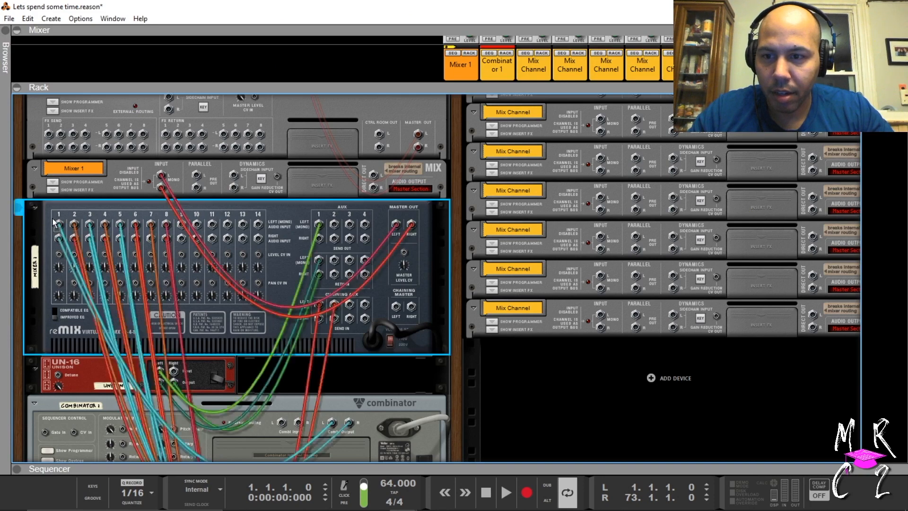
pyautogui.scroll(-4, 274, 369)
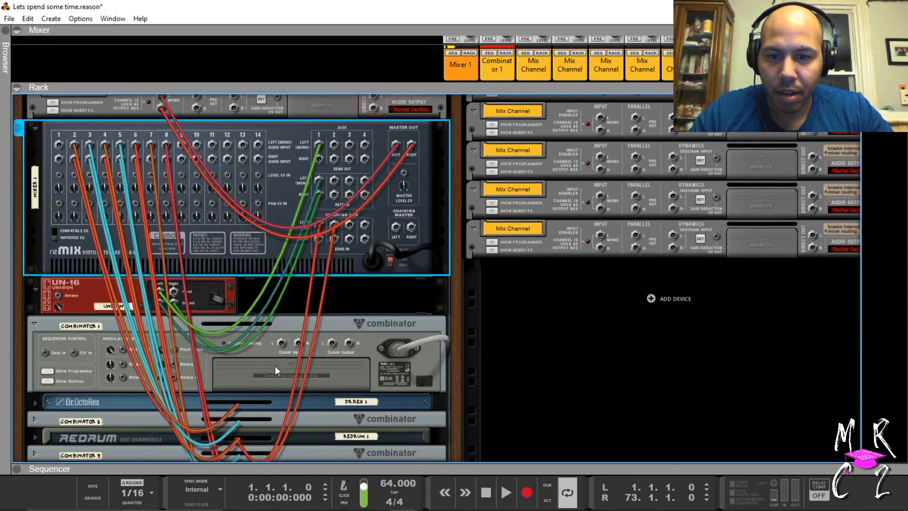
pyautogui.click(274, 366)
pyautogui.moveTo(326, 341); pyautogui.dragTo(600, 109)
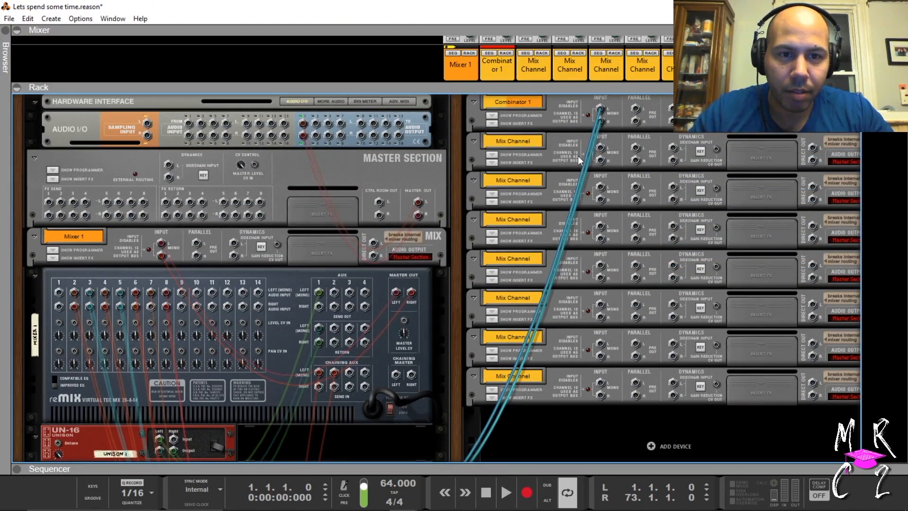
pyautogui.scroll(-1, 565, 185)
# Solo the Combinator 1 mix channel, play the song briefly and check that channel's level meter in the main mixer
pyautogui.press('Tab')
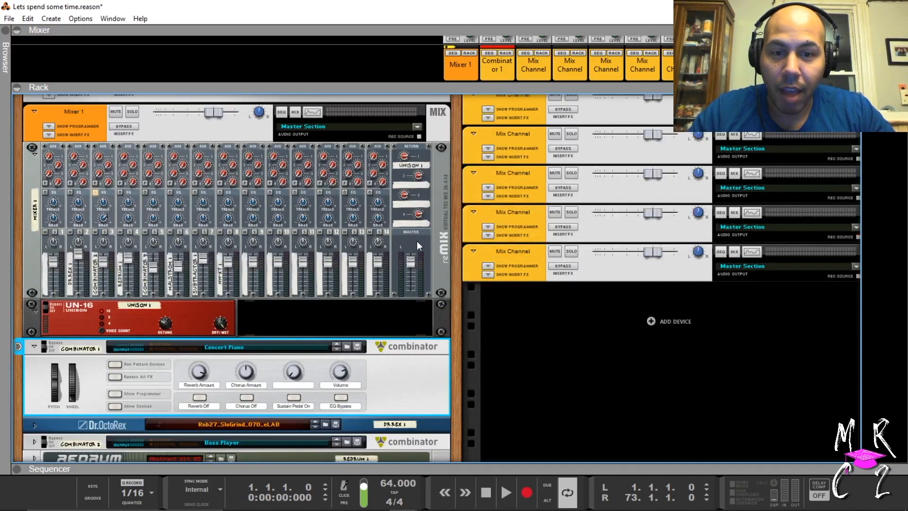
pyautogui.scroll(2, 490, 269)
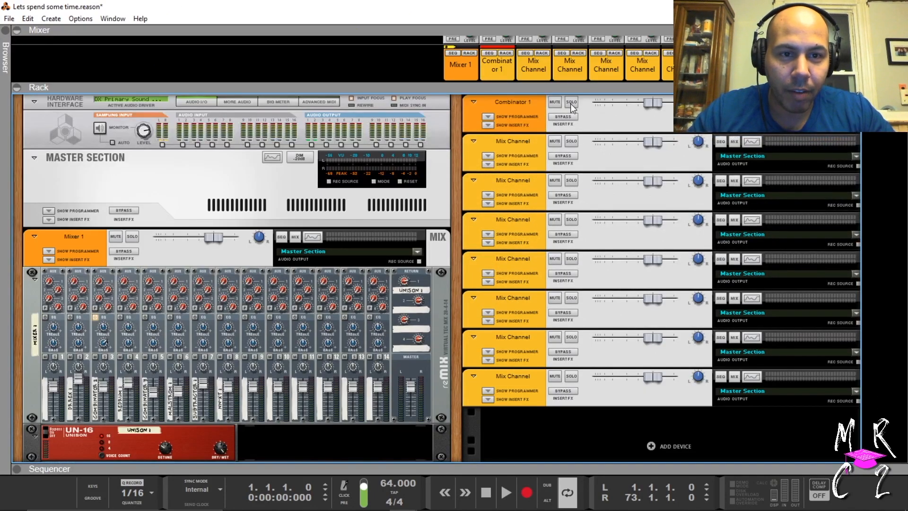
pyautogui.click(571, 103)
pyautogui.moveTo(443, 468); pyautogui.dragTo(442, 98)
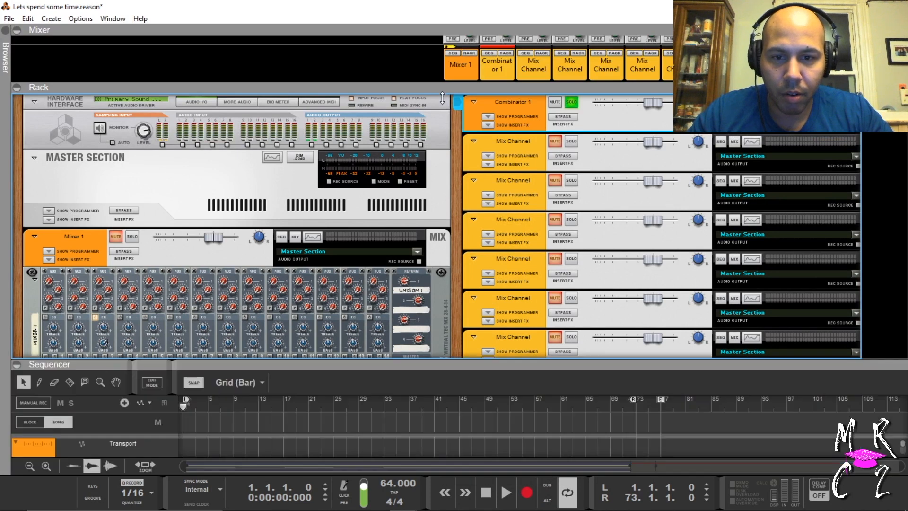
pyautogui.click(41, 230)
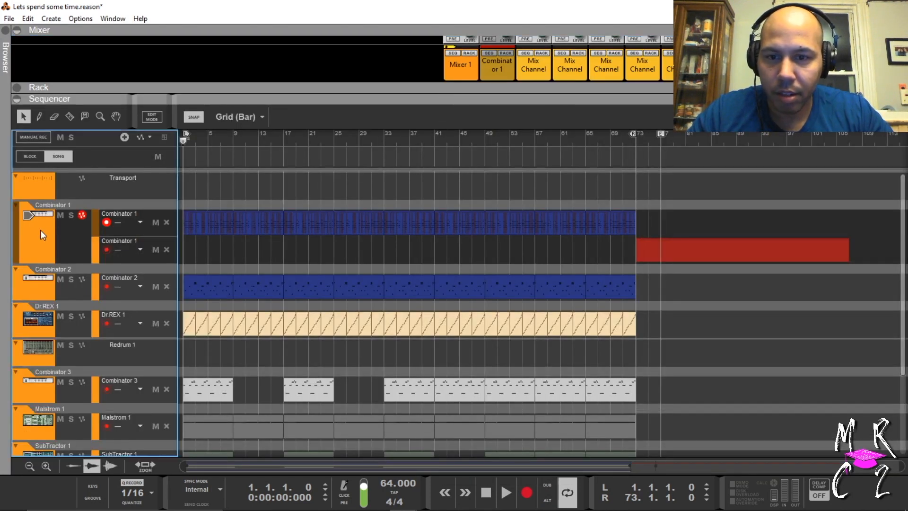
pyautogui.click(293, 137)
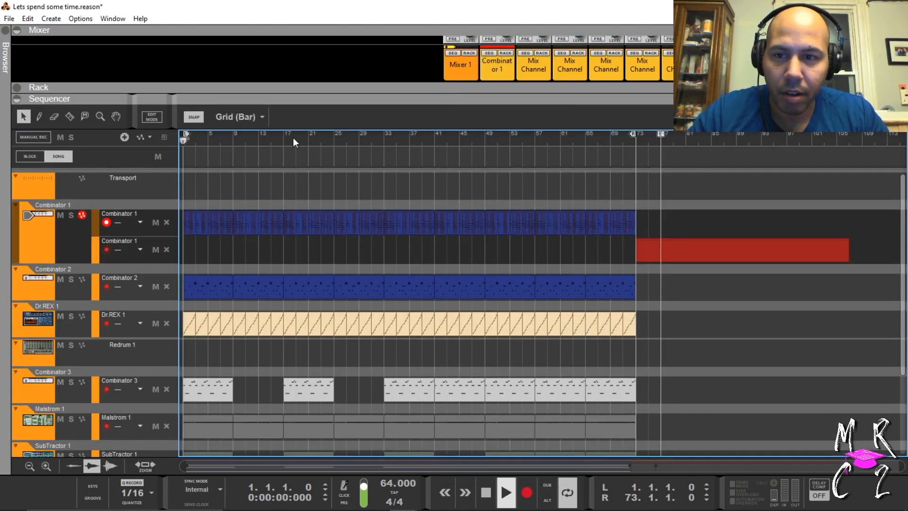
pyautogui.press('space')
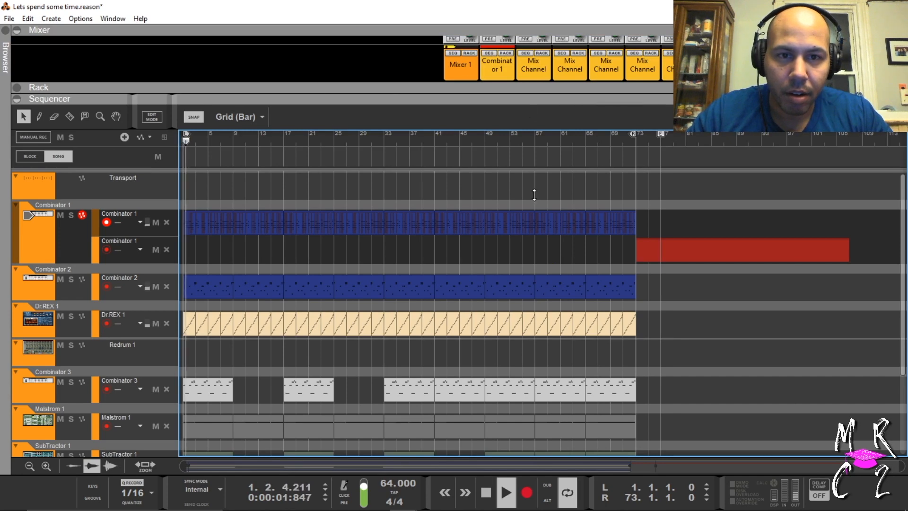
pyautogui.moveTo(534, 194); pyautogui.dragTo(537, 262)
pyautogui.scroll(-4, 511, 94)
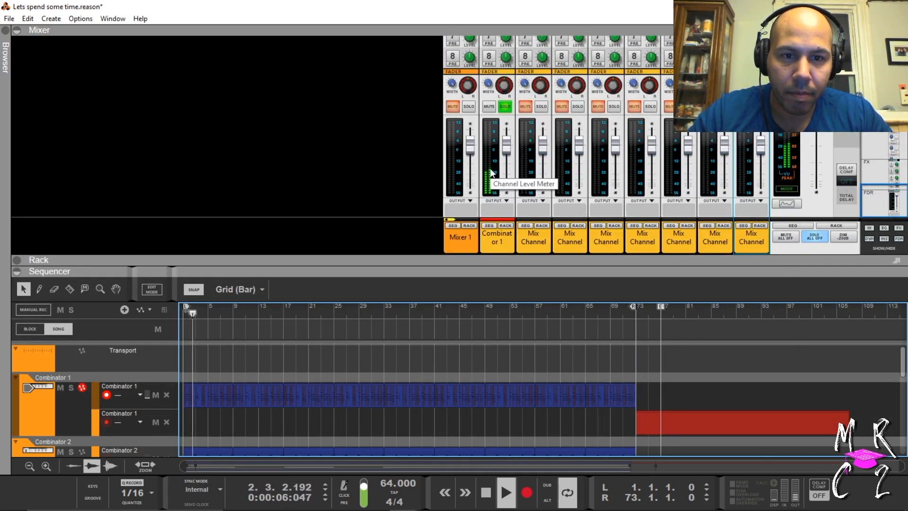
pyautogui.press('space')
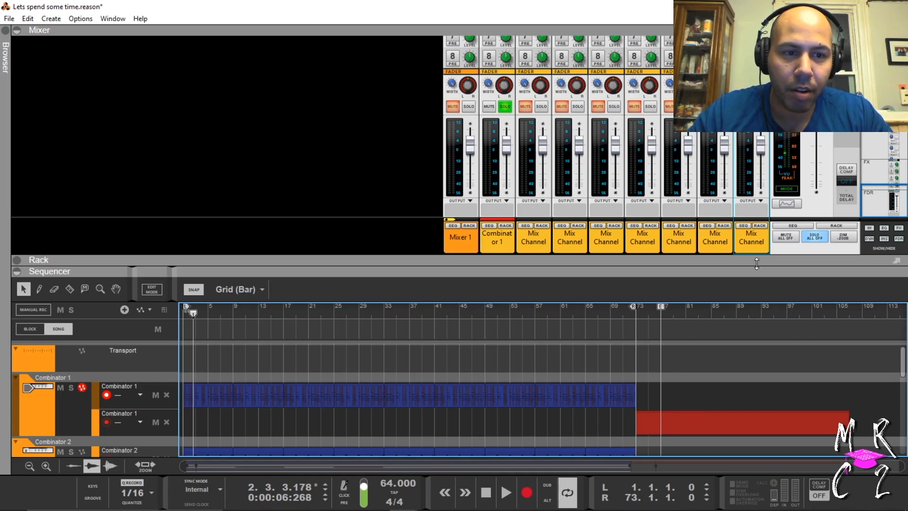
# Reopen the rack area between the main mixer and the sequencer and select the UN-16 Unison below reMix
pyautogui.moveTo(274, 269); pyautogui.dragTo(273, 467)
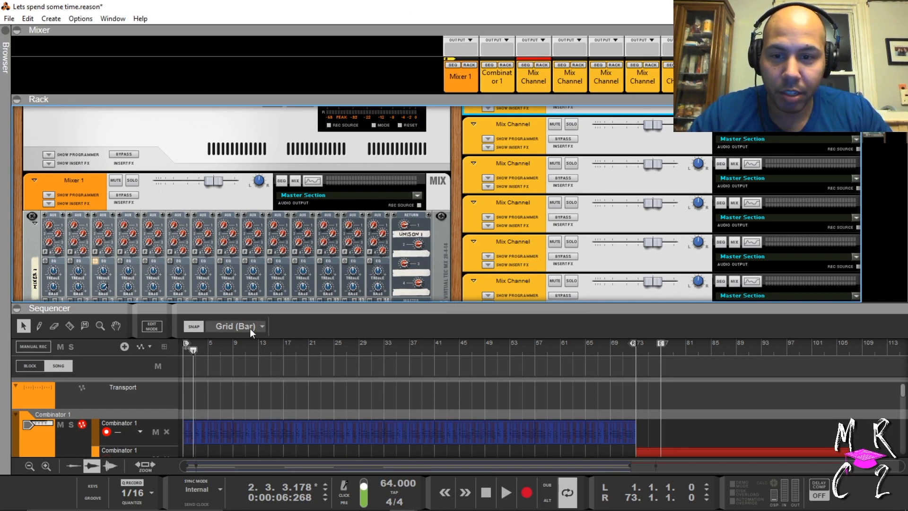
pyautogui.scroll(-4, 234, 239)
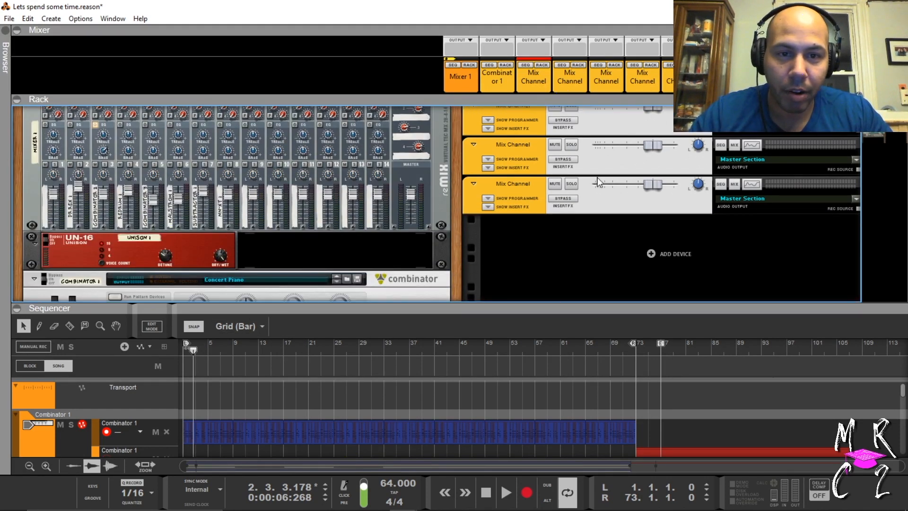
pyautogui.scroll(2, 599, 182)
pyautogui.scroll(-2, 600, 182)
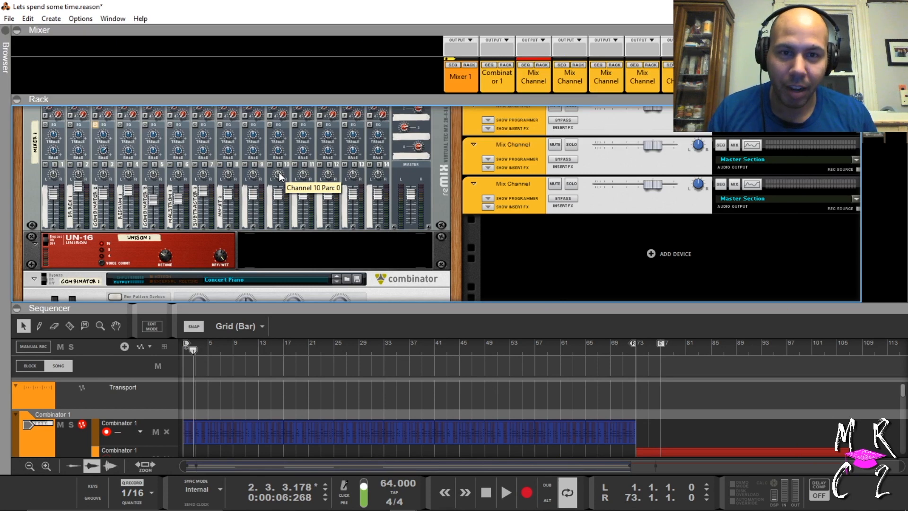
pyautogui.click(128, 252)
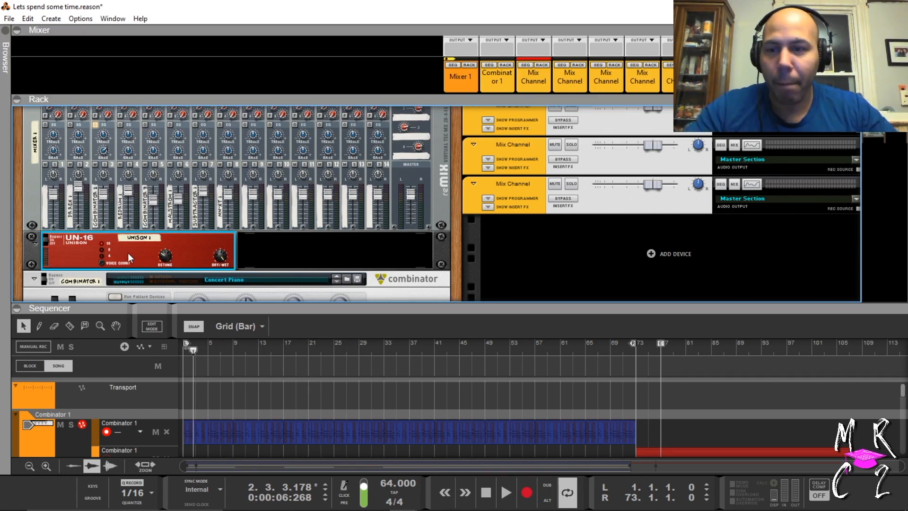
# Rename the second mix channel as Dr. OctoRex 1
pyautogui.scroll(5, 171, 219)
pyautogui.doubleClick(513, 152)
pyautogui.write('Dr. O')
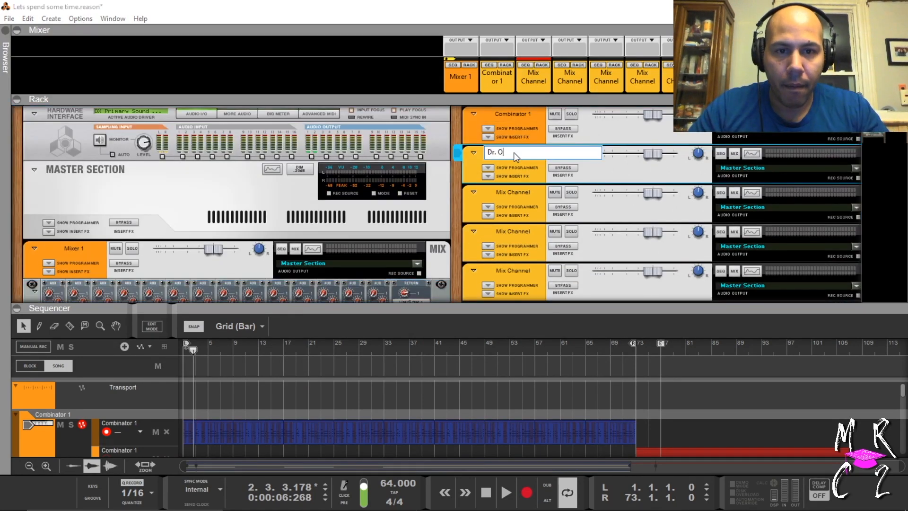
pyautogui.write('ctoRex 1')
pyautogui.press('Return')
# Turn the rack to its rear, collapse the sequencer and maximize the rack area
pyautogui.press('Tab')
pyautogui.scroll(-5, 442, 161)
pyautogui.moveTo(453, 308); pyautogui.dragTo(452, 468)
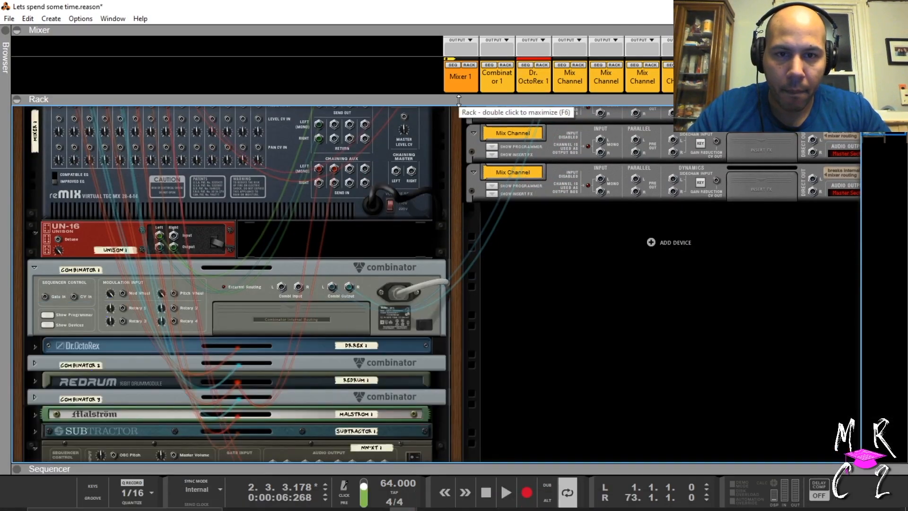
pyautogui.doubleClick(458, 100)
# Move the Combinator 1 device into the second rack column, directly beneath its mix channel
pyautogui.scroll(4, 543, 267)
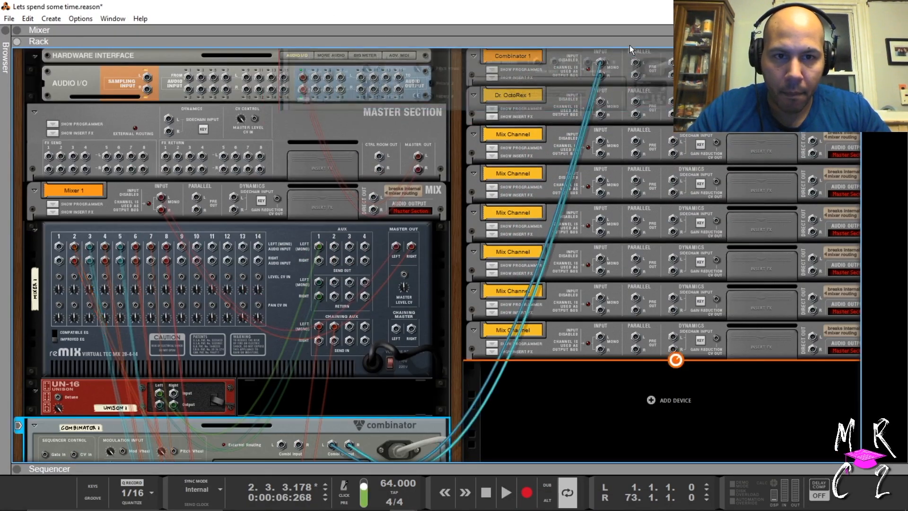
pyautogui.moveTo(629, 44); pyautogui.dragTo(628, 51)
pyautogui.moveTo(497, 55); pyautogui.dragTo(495, 161)
# Move the Dr. OctoRex beneath its mix channel in the second column and connect its main outputs to that channel's input
pyautogui.scroll(-3, 385, 284)
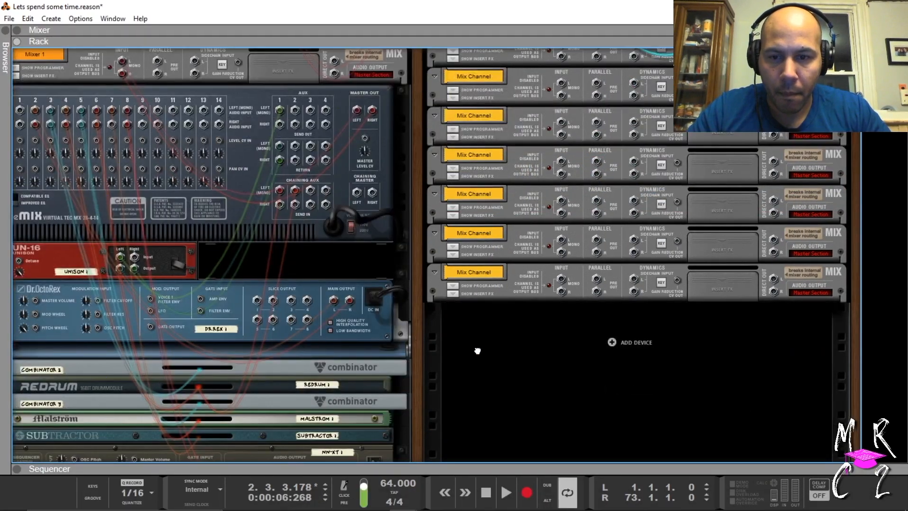
pyautogui.moveTo(478, 351); pyautogui.dragTo(518, 371)
pyautogui.moveTo(378, 355); pyautogui.dragTo(539, 109)
pyautogui.moveTo(772, 107); pyautogui.dragTo(756, 90)
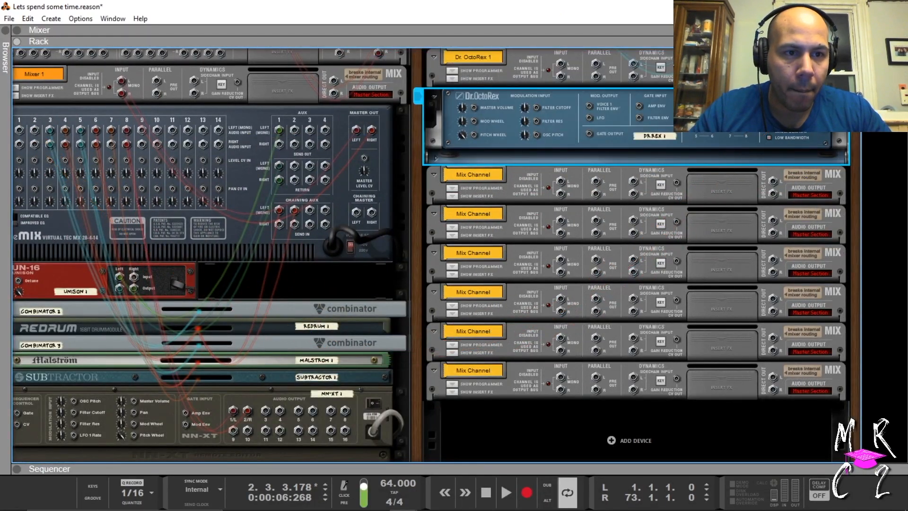
pyautogui.scroll(1, 719, 135)
pyautogui.moveTo(785, 129); pyautogui.dragTo(561, 87)
# Fold the Dr. OctoRex and Combinator 1 devices together with their two mix channels
pyautogui.click(434, 80)
pyautogui.click(433, 97)
pyautogui.scroll(3, 432, 95)
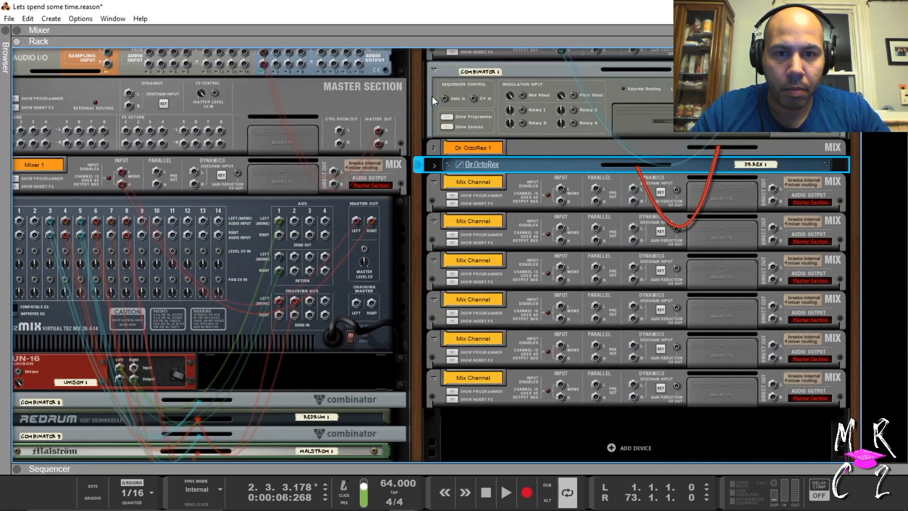
pyautogui.click(433, 70)
pyautogui.scroll(1, 433, 69)
pyautogui.click(434, 58)
# Rename the next unnamed mix channel, below the Dr. OctoRex, as Combinator 2
pyautogui.scroll(-4, 430, 177)
pyautogui.scroll(3, 573, 242)
pyautogui.doubleClick(472, 101)
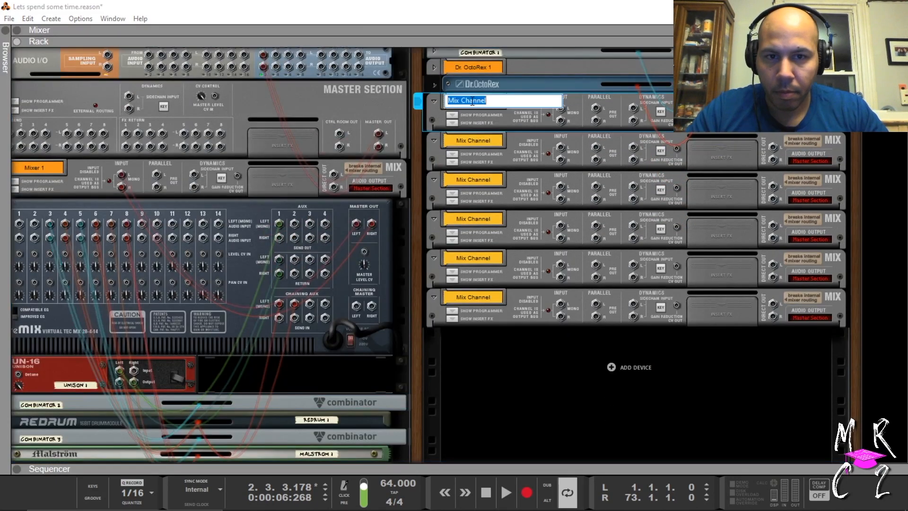
pyautogui.write('Combinator 2')
pyautogui.press('Return')
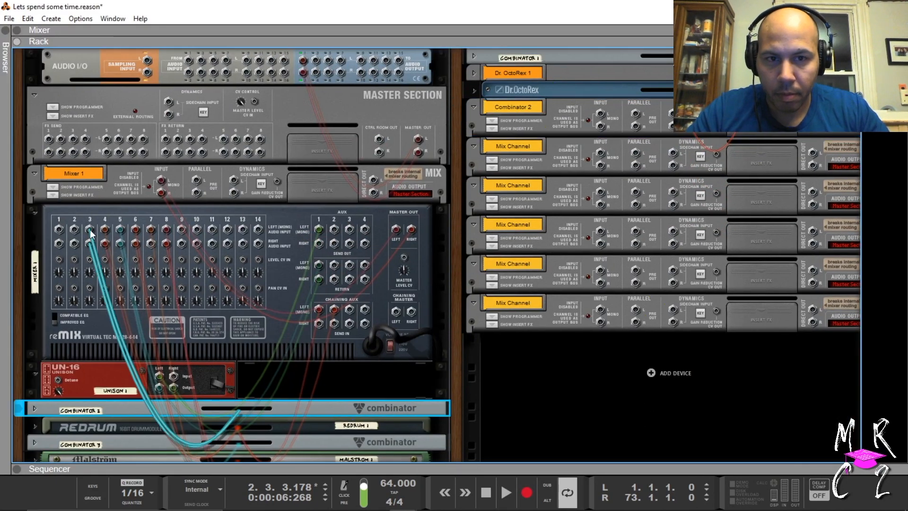
# Reroute Combinator 2 from reMix to its mix channel's input, move the device next to that channel and fold the channel
pyautogui.moveTo(89, 231); pyautogui.dragTo(600, 126)
pyautogui.moveTo(321, 409); pyautogui.dragTo(506, 118)
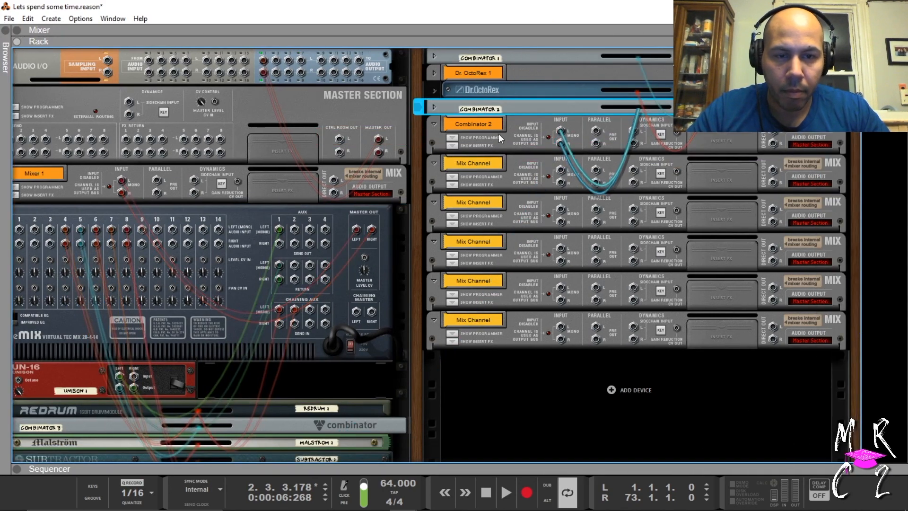
pyautogui.click(434, 124)
# Rename the mix channel below Combinator 2 as Redrum 1
pyautogui.doubleClick(472, 141)
pyautogui.write('Redrum 1')
pyautogui.press('Return')
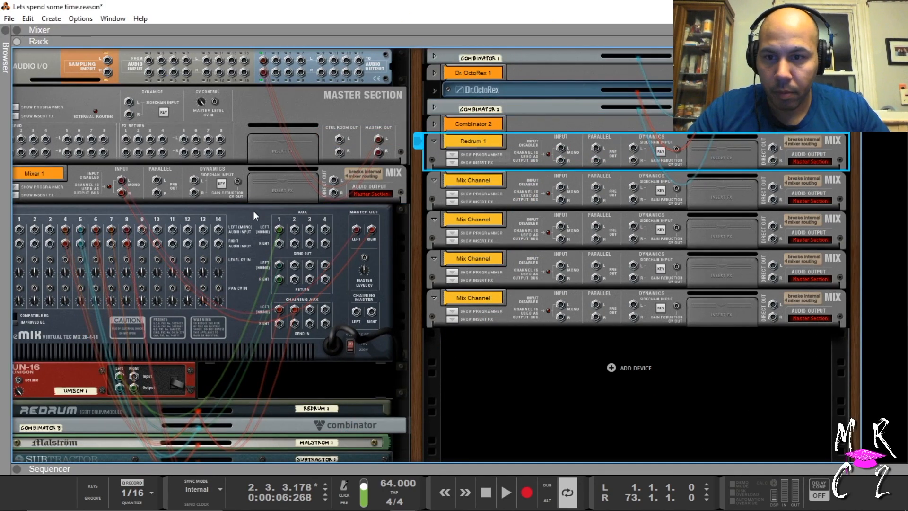
# Reroute the Redrum's stereo output from reMix to the Redrum 1 channel's input and move the device beneath that channel
pyautogui.click(105, 409)
pyautogui.moveTo(65, 230); pyautogui.dragTo(560, 160)
pyautogui.moveTo(296, 414); pyautogui.dragTo(634, 188)
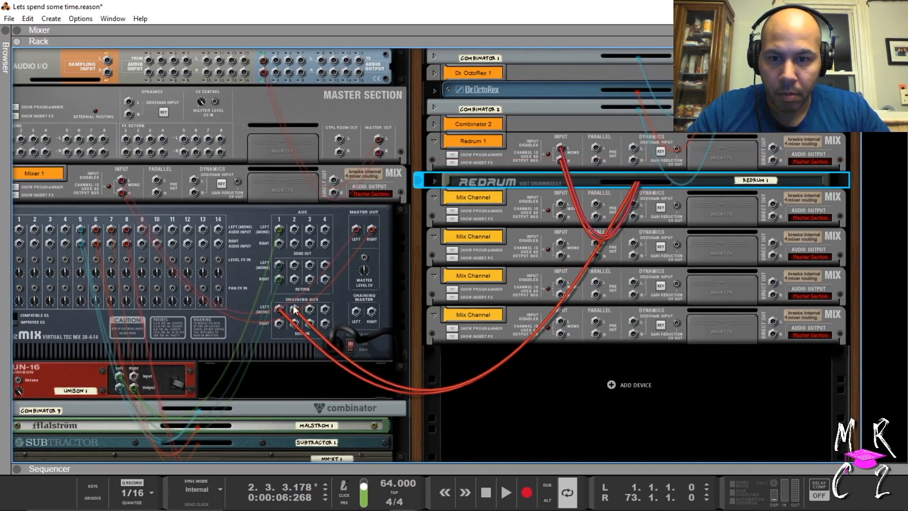
# Unfold the Redrum and examine its send cables to reMix's chaining aux inputs and its send knobs on the front
pyautogui.moveTo(279, 309); pyautogui.dragTo(279, 308)
pyautogui.click(434, 181)
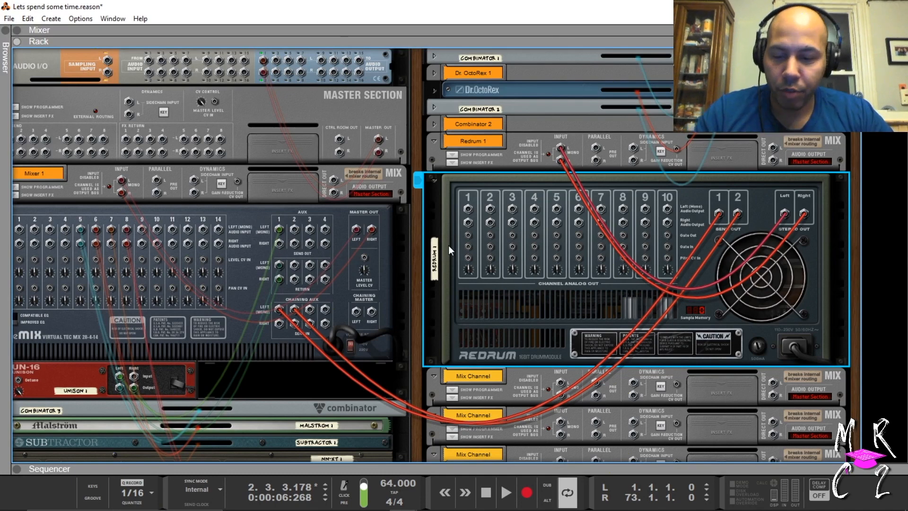
pyautogui.press('Tab')
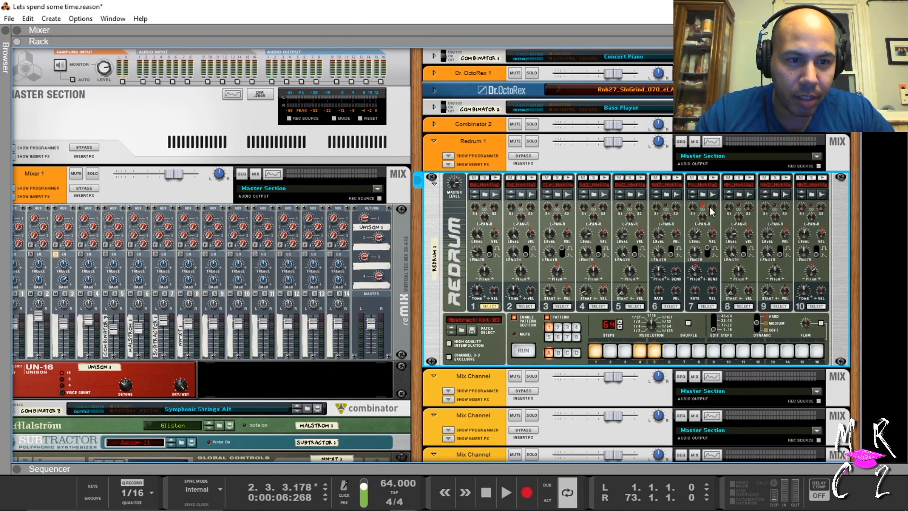
pyautogui.press('Tab')
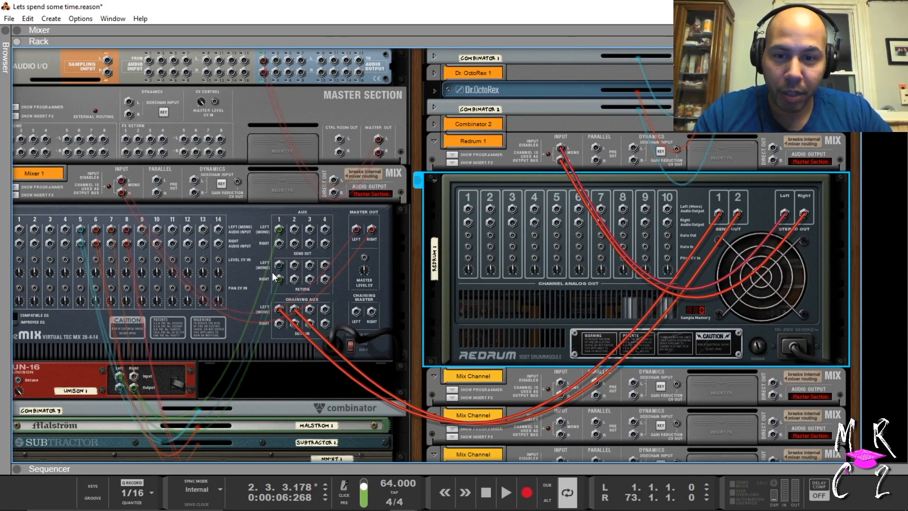
# Disconnect the Redrum's two send cables from reMix's chaining aux inputs, and fold the Redrum 1 channel and the Redrum
pyautogui.press('Tab')
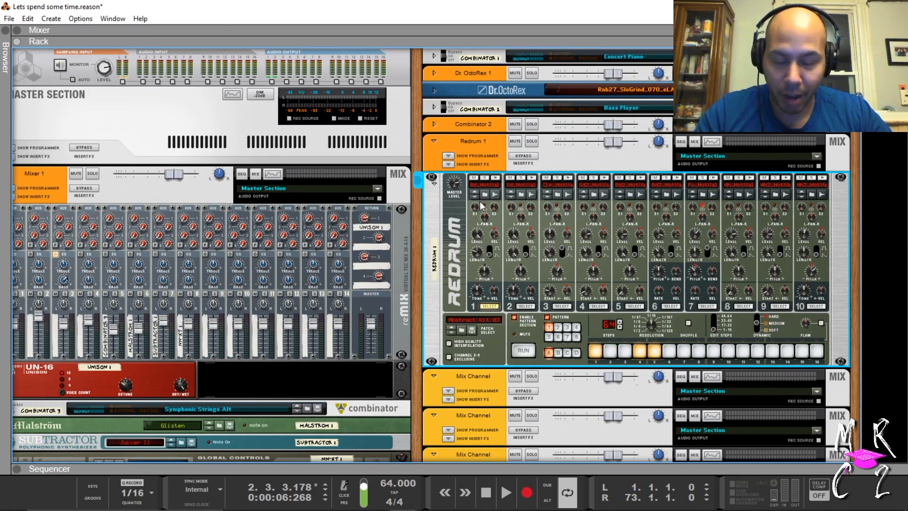
pyautogui.press('Tab')
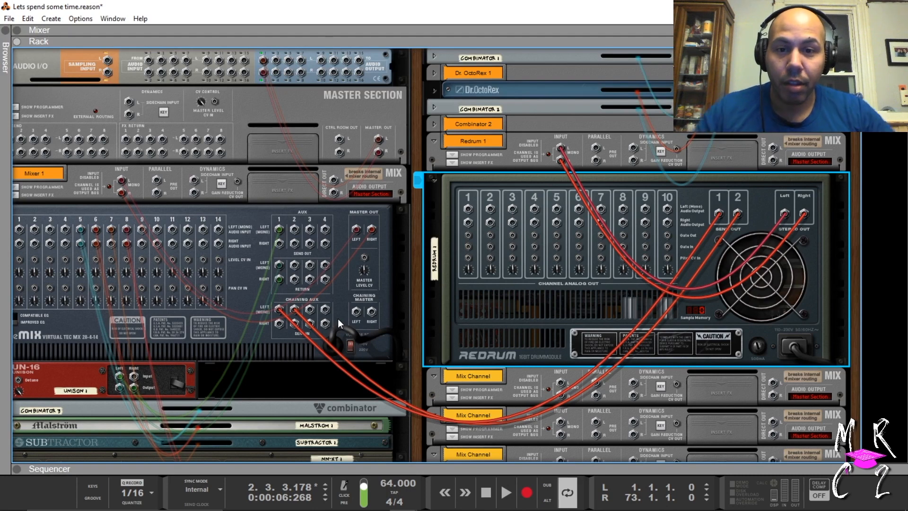
pyautogui.click(256, 288)
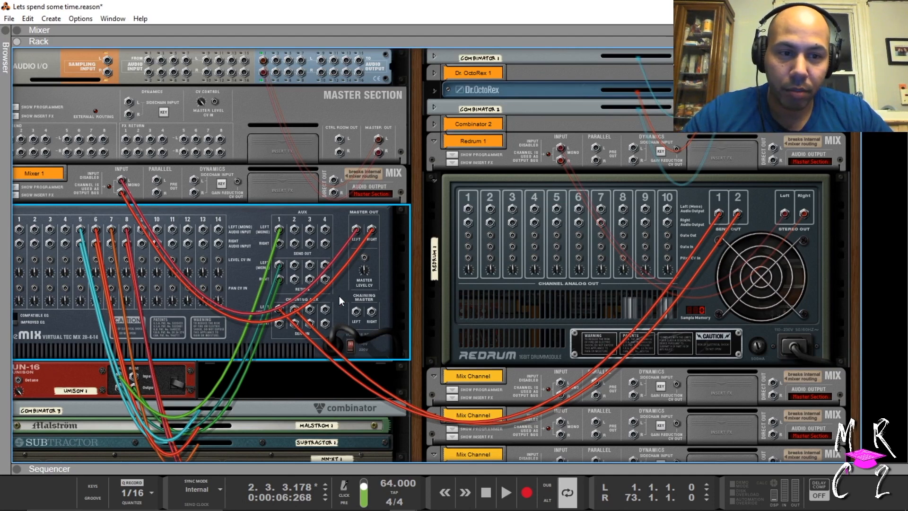
pyautogui.press('Tab')
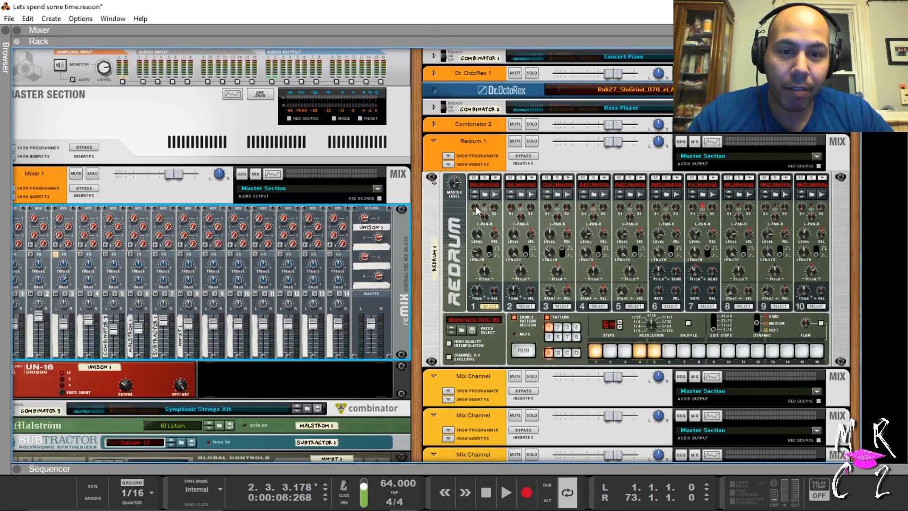
pyautogui.scroll(-3, 412, 230)
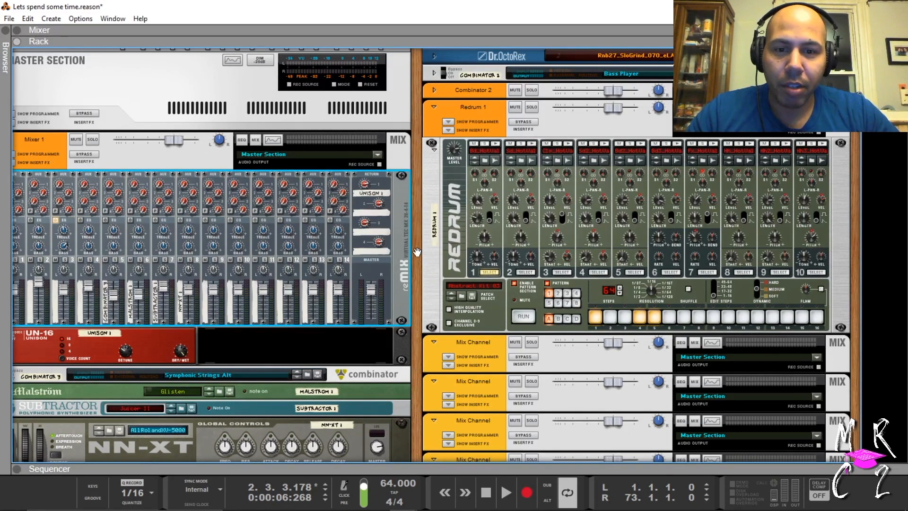
pyautogui.press('Tab')
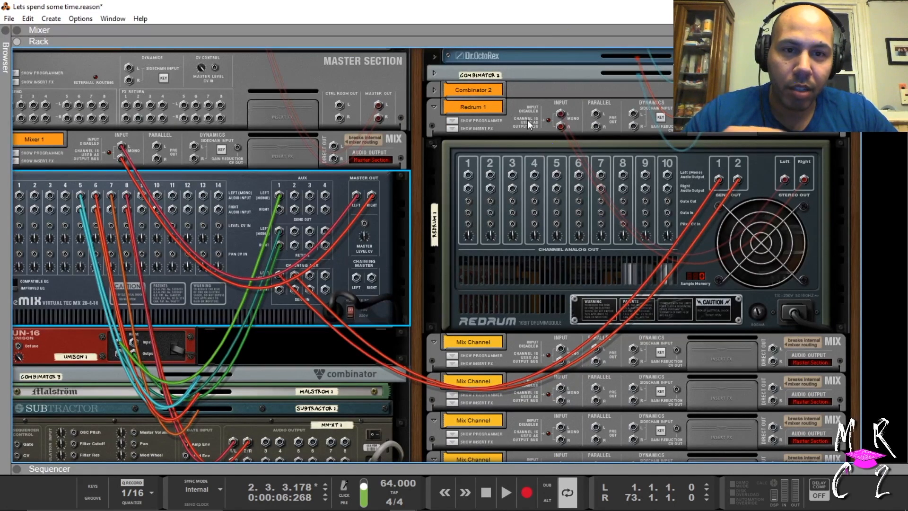
pyautogui.moveTo(283, 275); pyautogui.dragTo(227, 357)
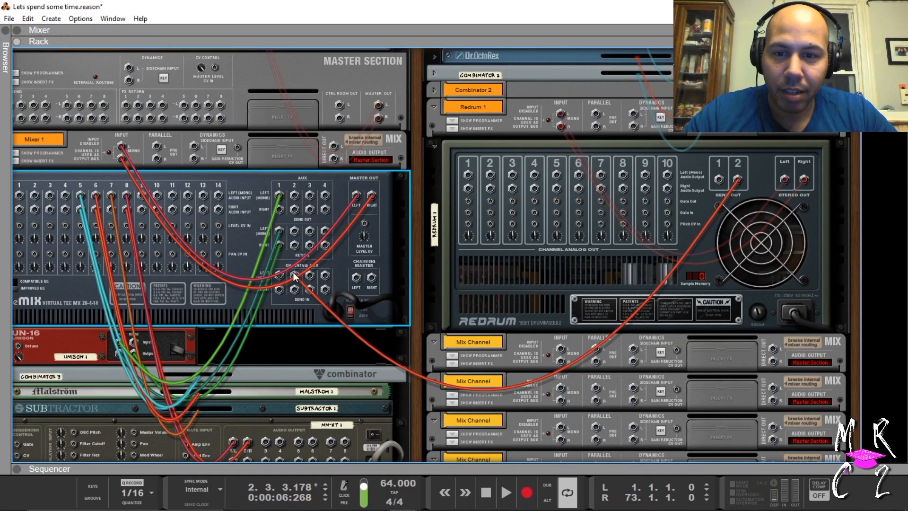
pyautogui.moveTo(294, 276); pyautogui.dragTo(297, 310)
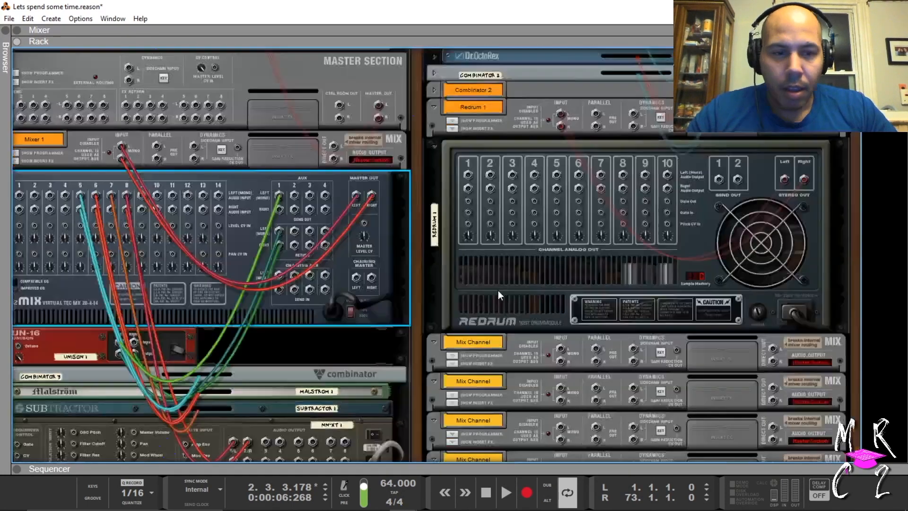
pyautogui.click(434, 108)
pyautogui.click(434, 127)
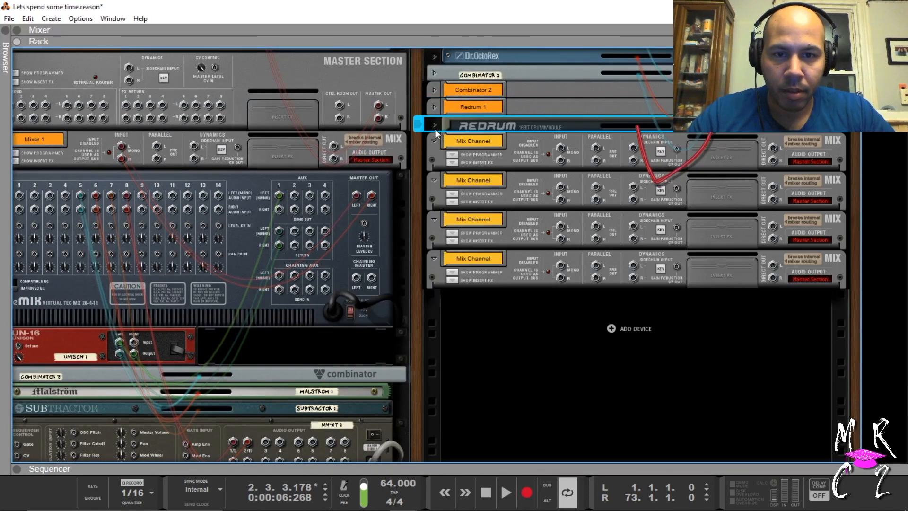
# Rename the mix channel directly below the Redrum as Combinator 3
pyautogui.click(498, 138)
pyautogui.doubleClick(498, 138)
pyautogui.write('Combinator 3')
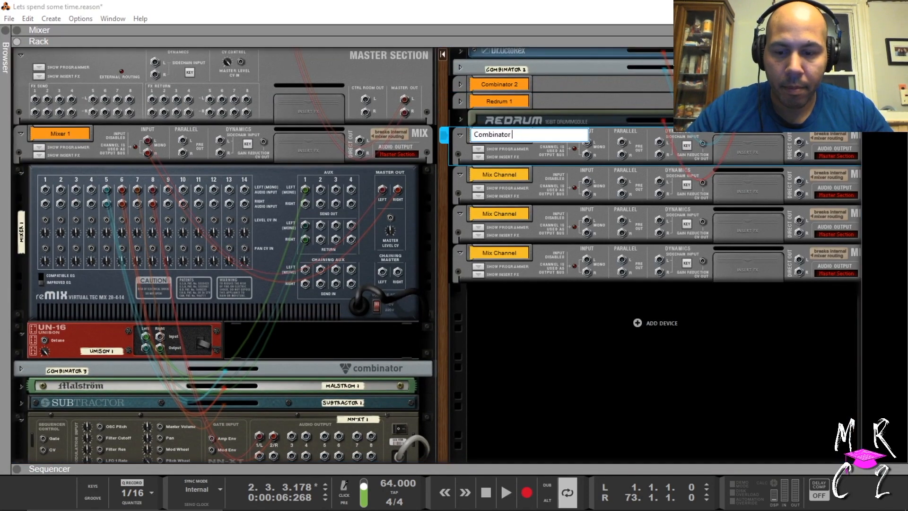
pyautogui.press('Return')
# Move the Combinator 3 device beneath its mix channel, reroute its output from reMix to that channel's input and fold the channel
pyautogui.moveTo(83, 372); pyautogui.dragTo(473, 174)
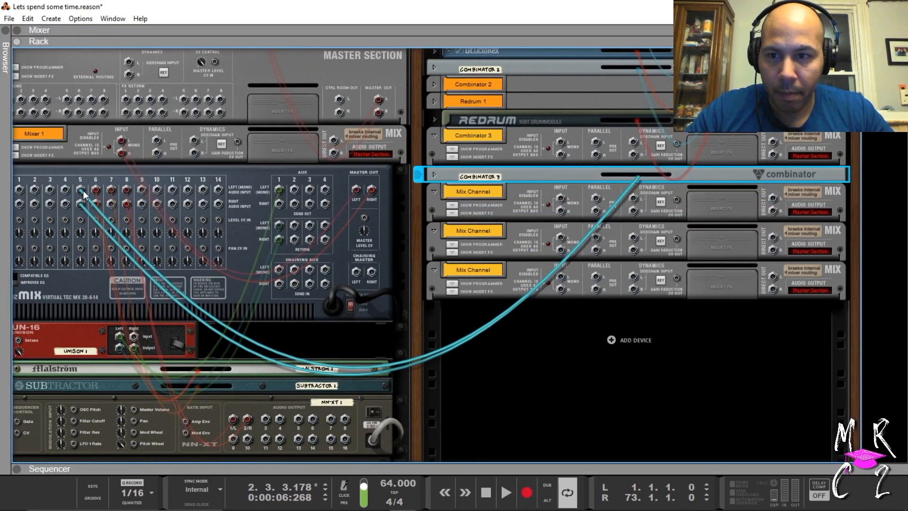
pyautogui.click(282, 211)
pyautogui.click(433, 135)
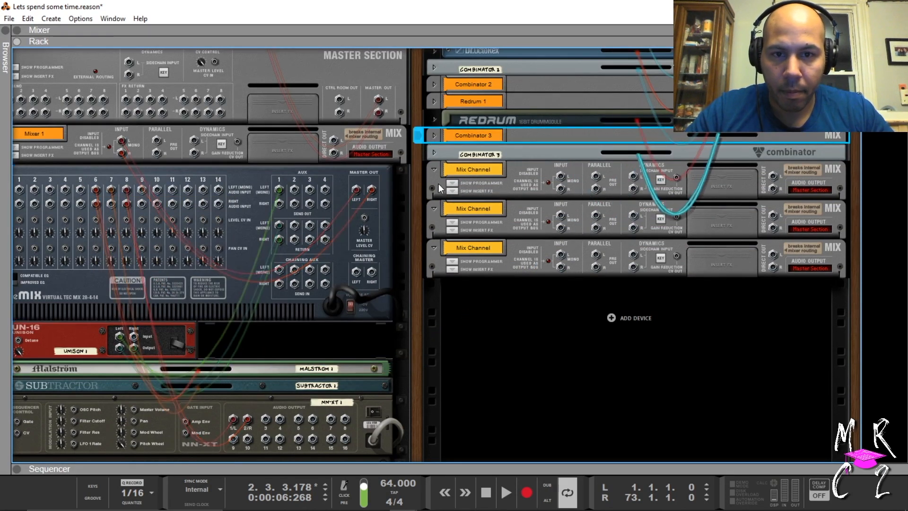
# Rename the mix channel directly below the Combinator 3 device as Malstrom 1
pyautogui.doubleClick(473, 170)
pyautogui.write('Malstrom 1')
pyautogui.press('Return')
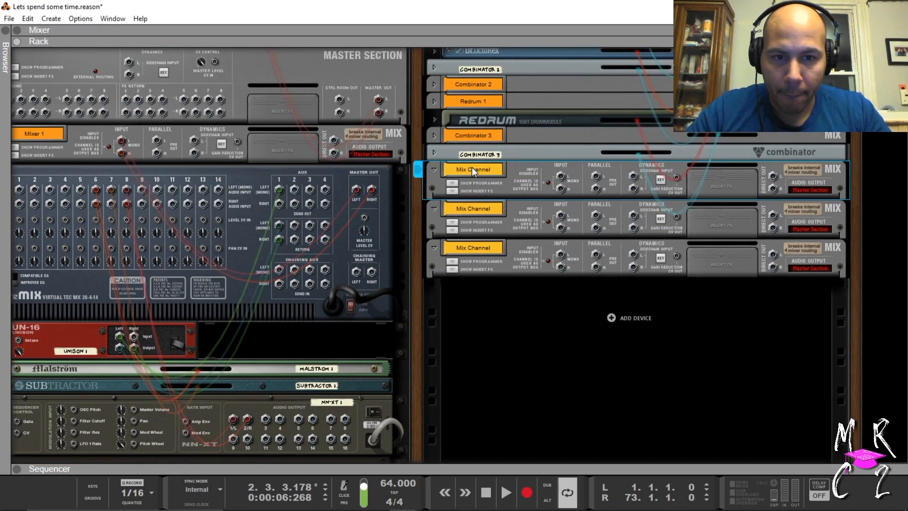
# Reroute the Malström's output from reMix to the Malstrom 1 channel's input, move the device beneath that channel and fold the channel
pyautogui.moveTo(196, 369); pyautogui.dragTo(560, 190)
pyautogui.moveTo(249, 371); pyautogui.dragTo(634, 216)
pyautogui.click(434, 172)
pyautogui.click(434, 172)
# Rename the mix channel directly below the Malström as Subtractor 1
pyautogui.doubleClick(473, 203)
pyautogui.write('Subtractor 1')
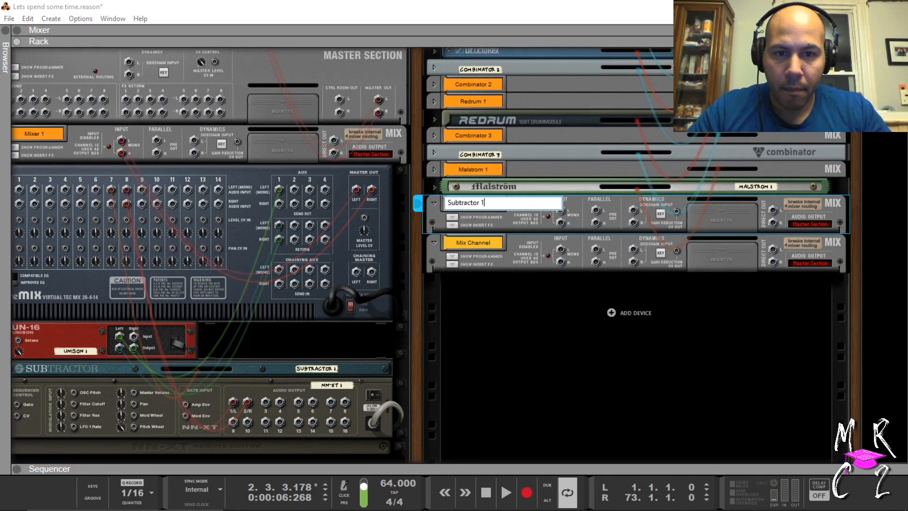
pyautogui.press('Return')
# Reroute the SubTractor's output from reMix to the Subtractor 1 channel's input, move the device beneath that channel and fold the channel
pyautogui.click(106, 374)
pyautogui.moveTo(199, 371); pyautogui.dragTo(561, 210)
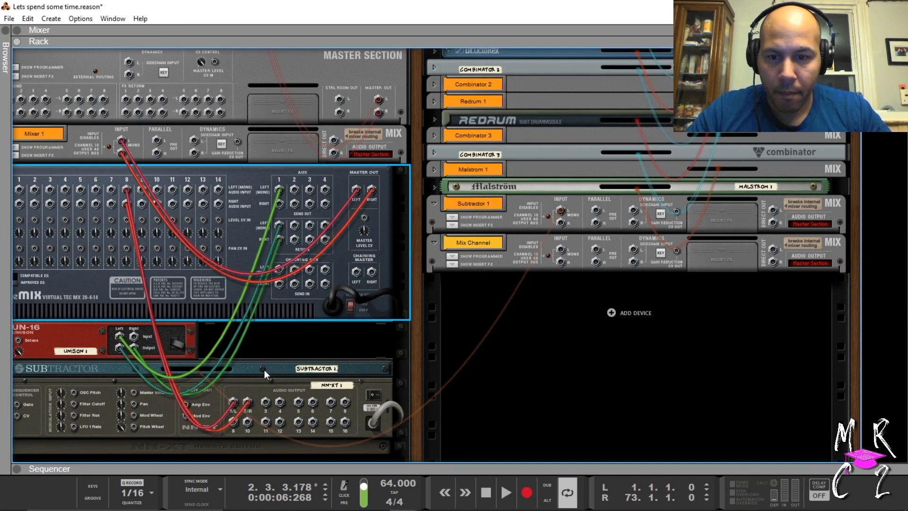
pyautogui.moveTo(264, 374); pyautogui.dragTo(572, 238)
pyautogui.click(433, 203)
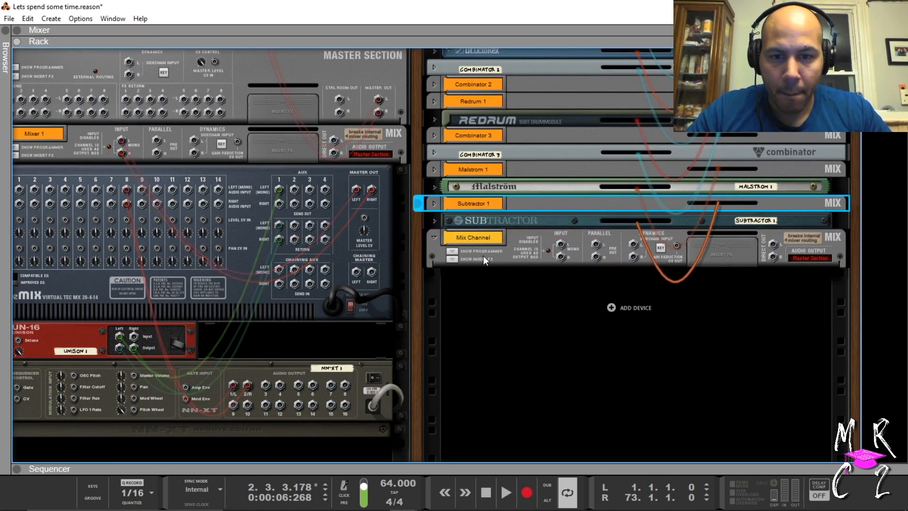
# Rename the last unnamed mix channel, below the SubTractor, as NN-XT 1
pyautogui.click(480, 240)
pyautogui.doubleClick(473, 237)
pyautogui.write('NN-XT 1')
pyautogui.press('Return')
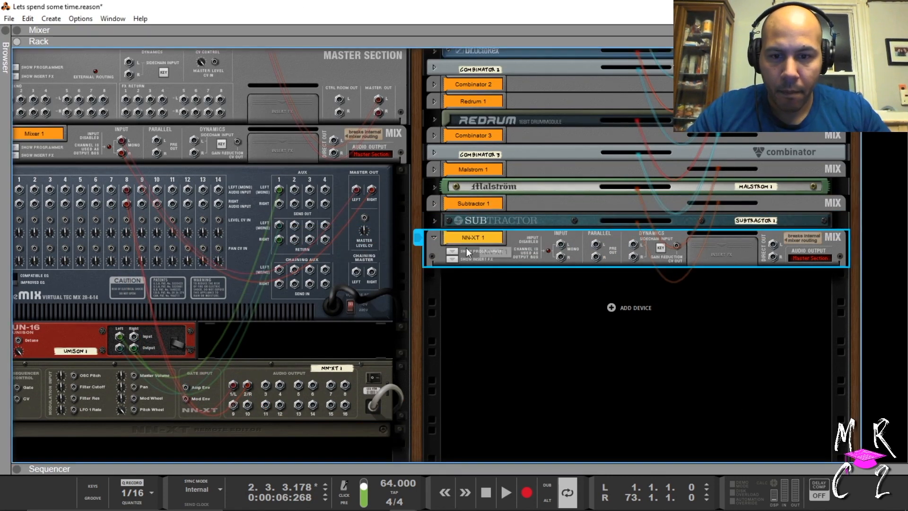
# Reroute the NN-XT's stereo output from reMix to the NN-XT 1 channel's input, move the device beneath that channel and fold both
pyautogui.moveTo(126, 190); pyautogui.dragTo(560, 258)
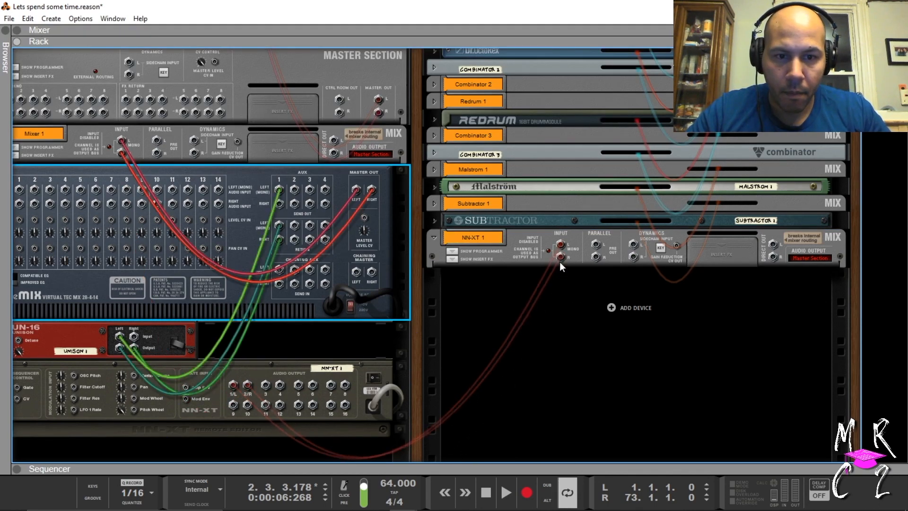
pyautogui.moveTo(308, 374); pyautogui.dragTo(473, 251)
pyautogui.moveTo(471, 253); pyautogui.dragTo(485, 393)
pyautogui.click(434, 237)
pyautogui.click(433, 255)
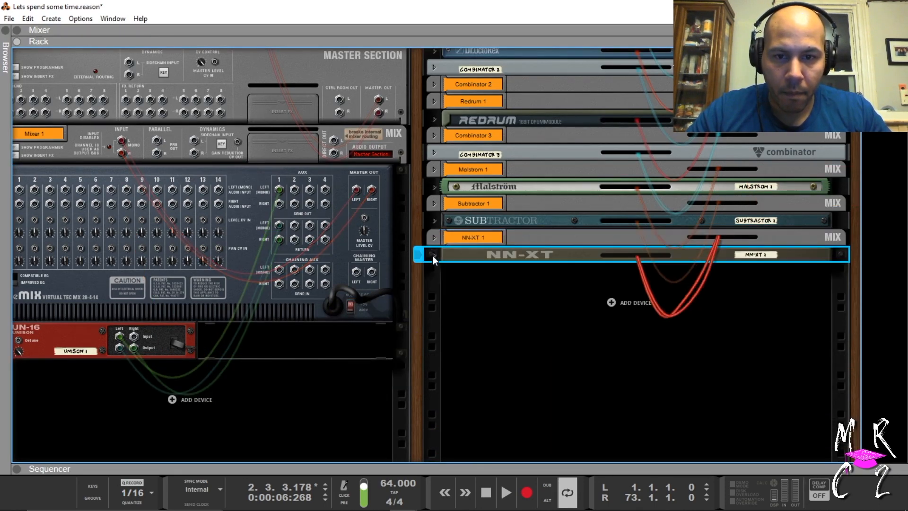
# Show the main mixer above the rack and play the song to check the signal on each mix channel
pyautogui.moveTo(410, 201); pyautogui.dragTo(491, 222)
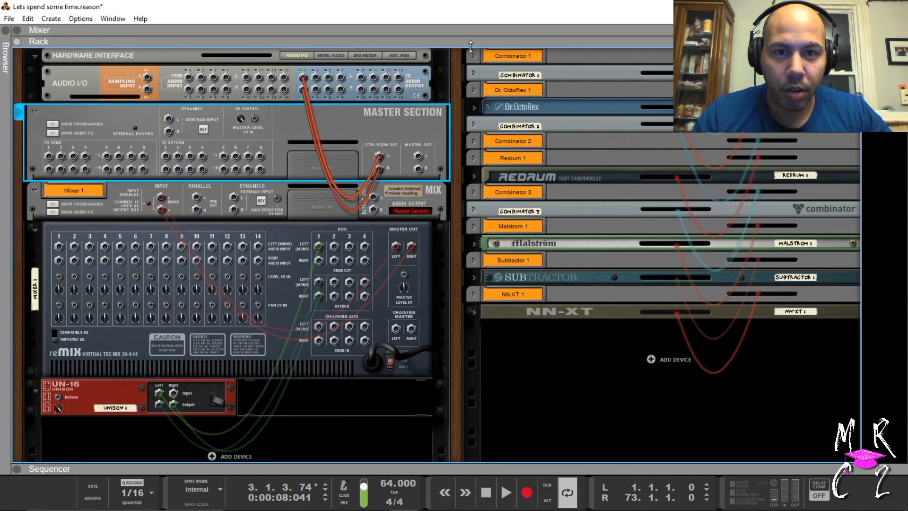
pyautogui.moveTo(470, 45); pyautogui.dragTo(524, 244)
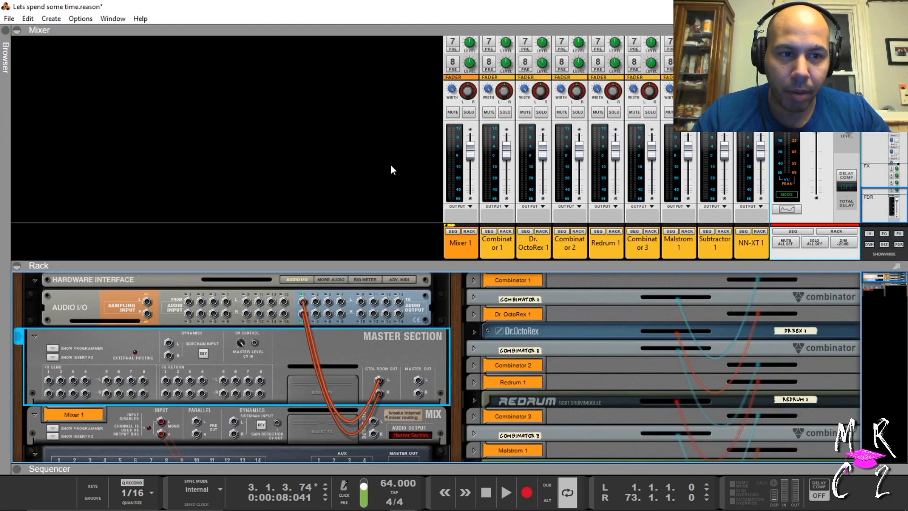
pyautogui.press('space')
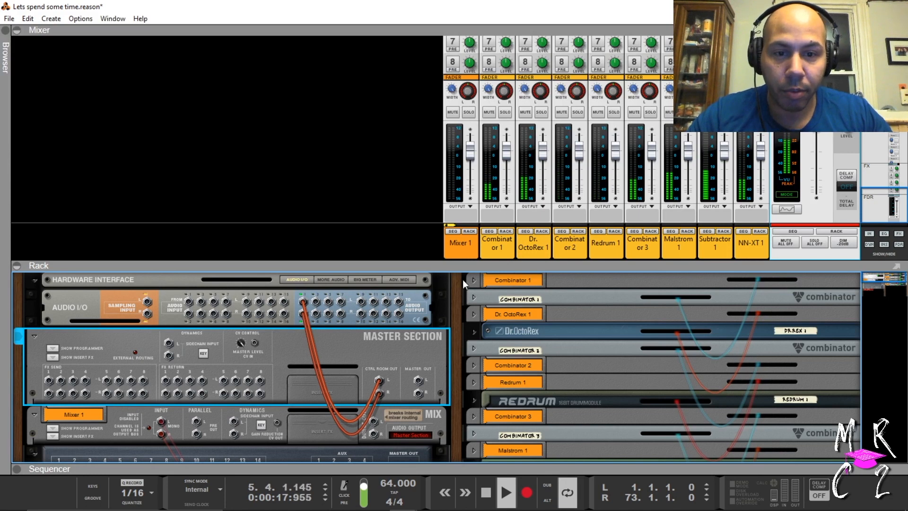
# Rename the Mixer 1 channel in the main mixer as Line 14:2
pyautogui.click(457, 248)
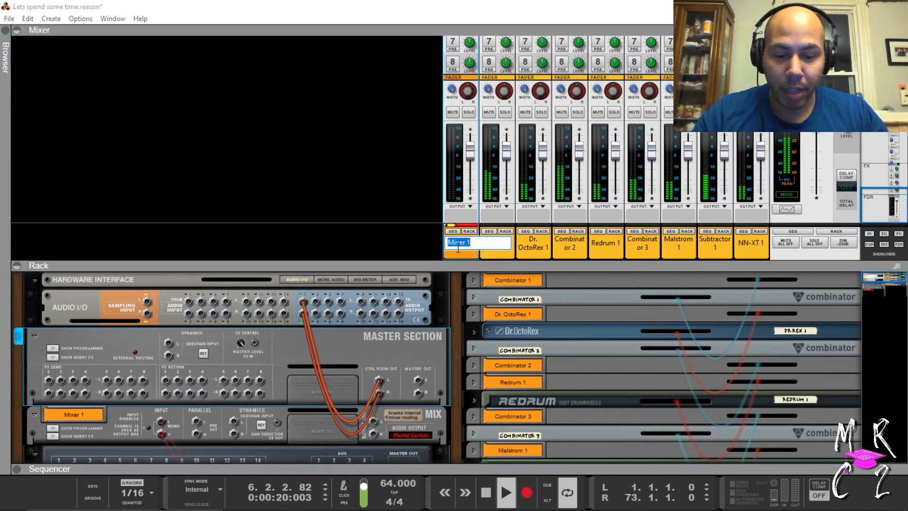
pyautogui.doubleClick(457, 248)
pyautogui.write('Line 14:2')
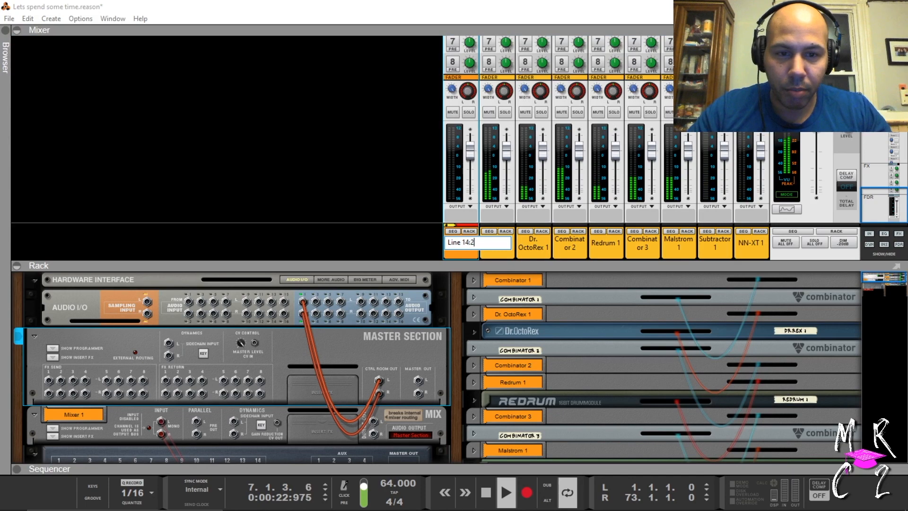
pyautogui.press('Return')
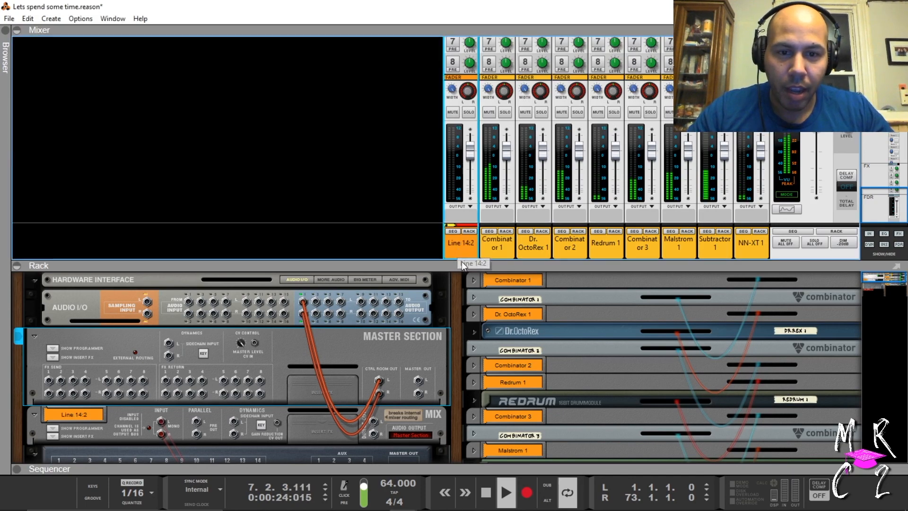
# Enlarge the rack area and disconnect the UN-16 Unison's inputs and outputs from reMix's aux send and return
pyautogui.moveTo(457, 267); pyautogui.dragTo(457, 187)
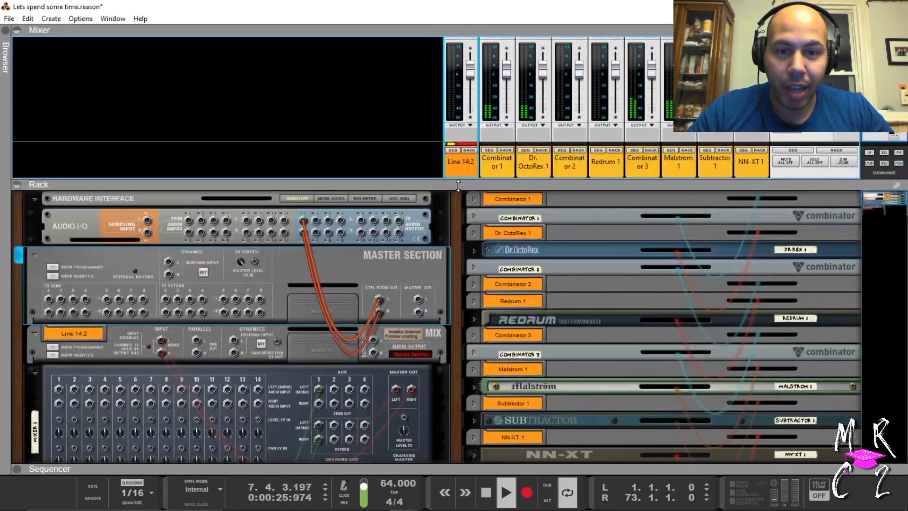
pyautogui.click(372, 398)
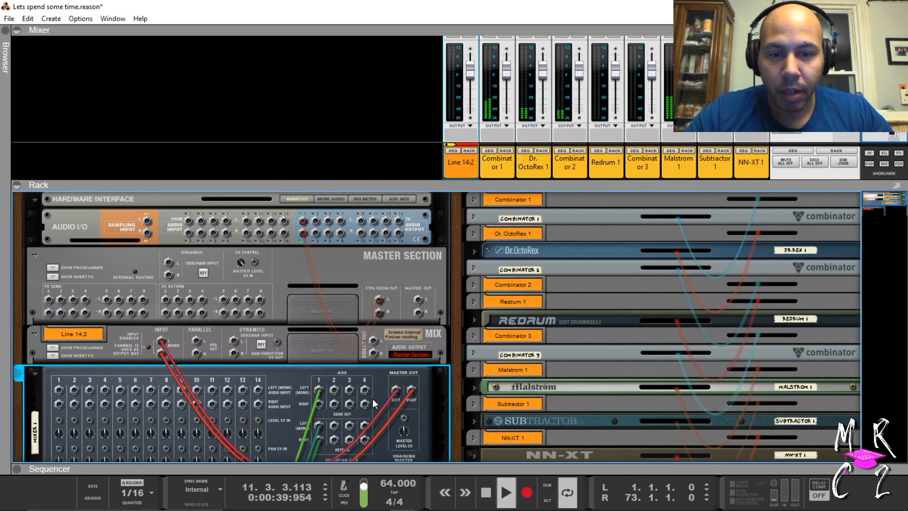
pyautogui.moveTo(431, 182); pyautogui.dragTo(431, 76)
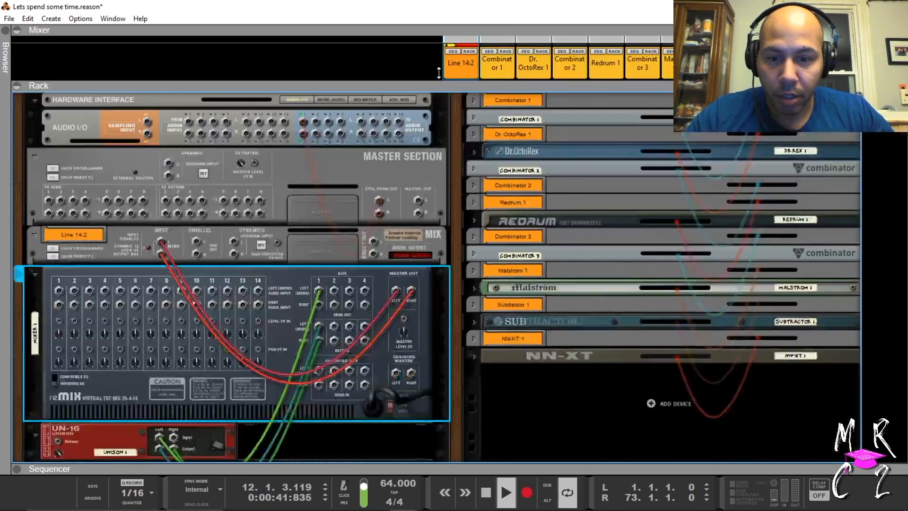
pyautogui.click(109, 444)
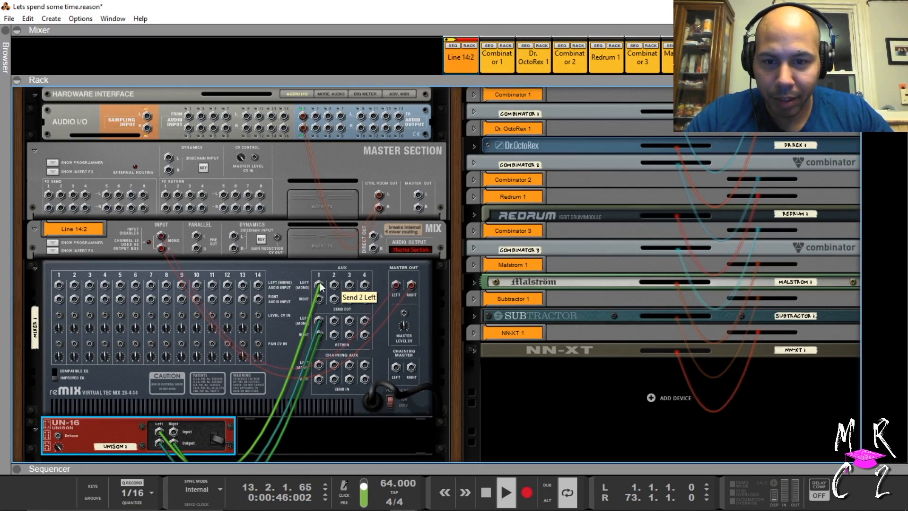
pyautogui.click(207, 406)
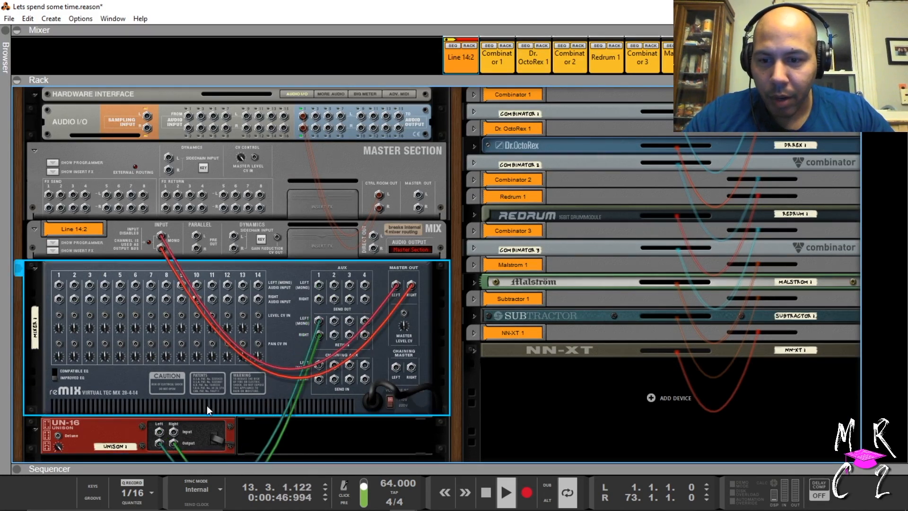
pyautogui.click(157, 445)
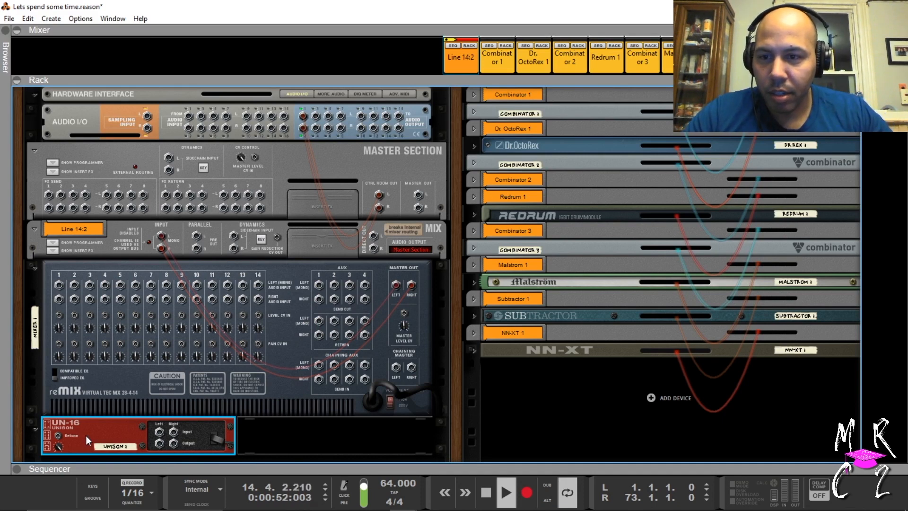
# Move the UN-16 directly beneath the Master Section and auto-route it to the Master Section's FX send and return 1
pyautogui.moveTo(86, 435); pyautogui.dragTo(115, 226)
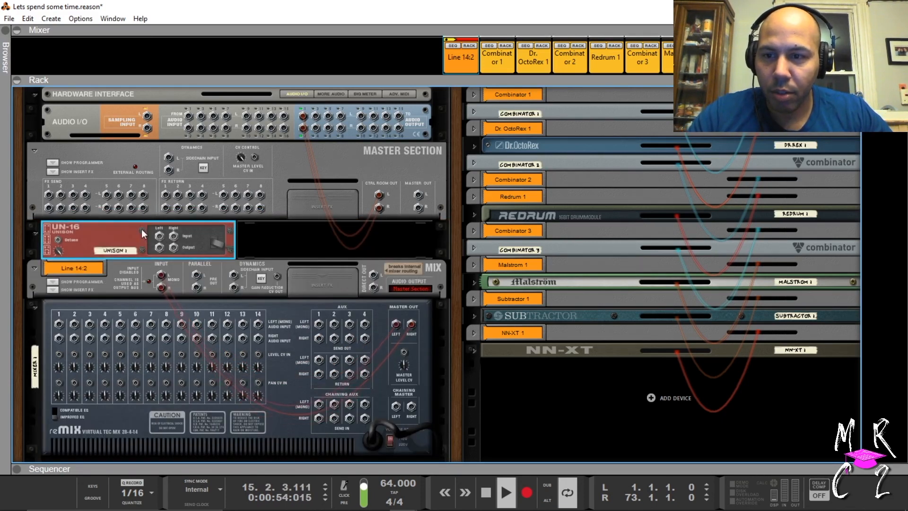
pyautogui.click(104, 156)
pyautogui.press('Tab')
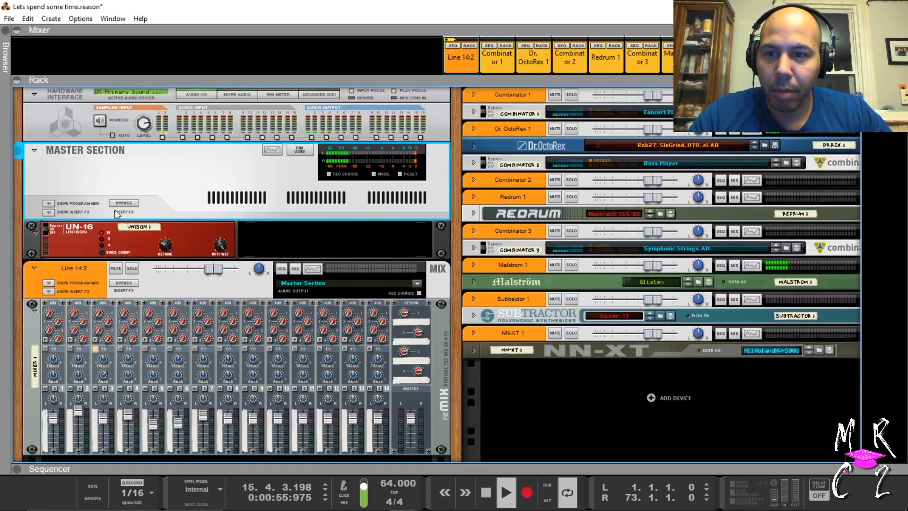
pyautogui.press('Tab')
pyautogui.rightClick(109, 234)
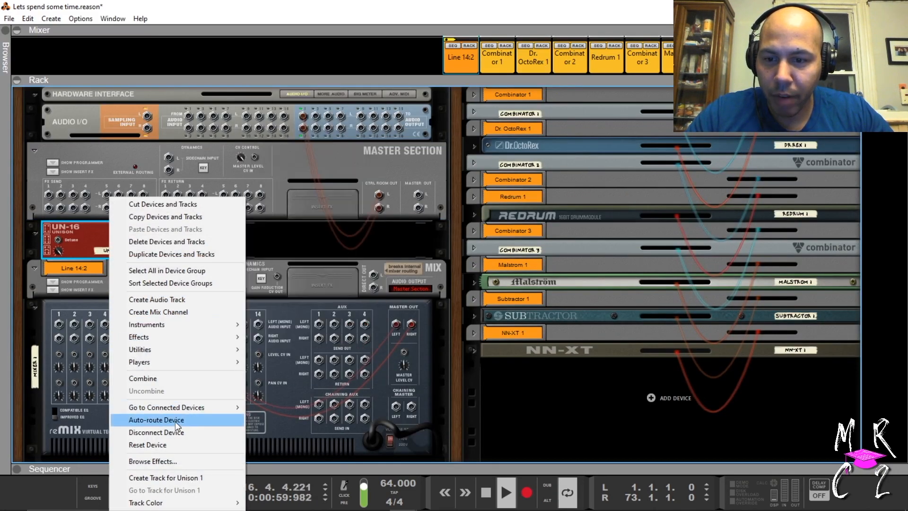
pyautogui.click(175, 420)
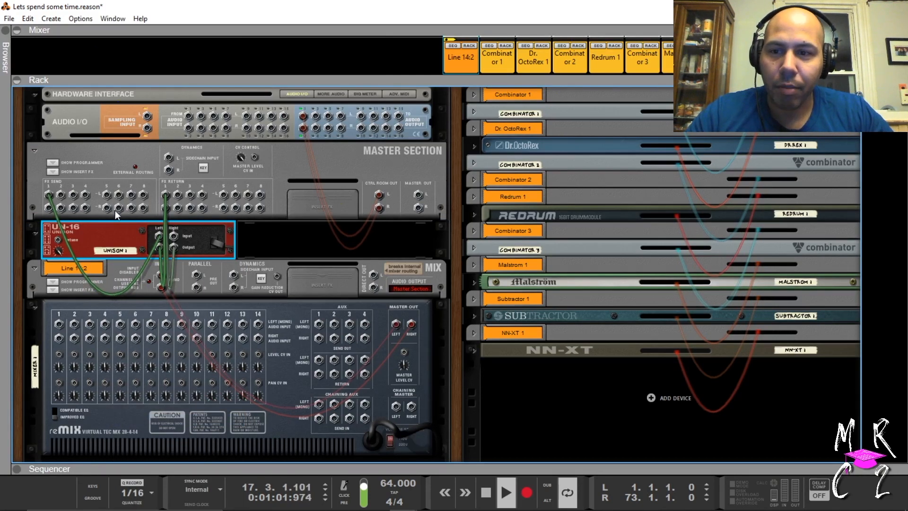
# Enlarge the main mixer to examine the channels' send controls, and restore the larger rack view
pyautogui.moveTo(586, 79); pyautogui.dragTo(605, 332)
pyautogui.scroll(3, 727, 141)
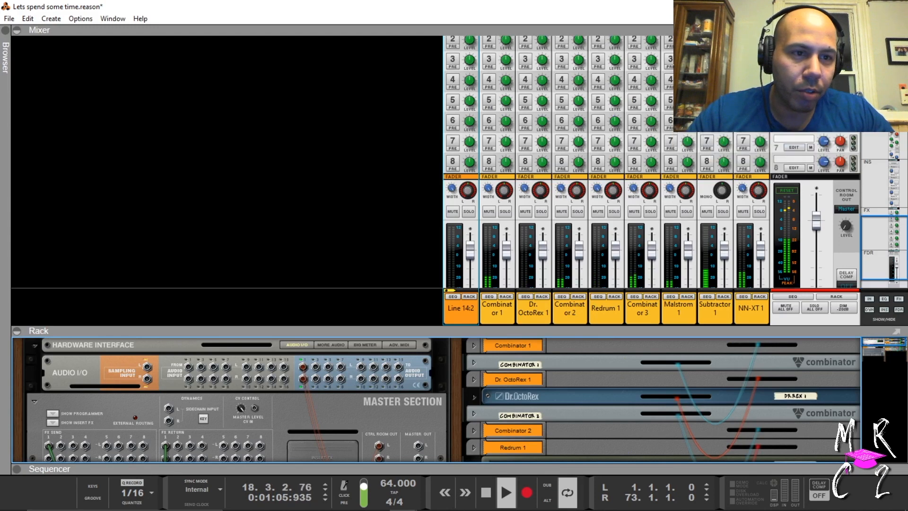
pyautogui.scroll(2, 651, 161)
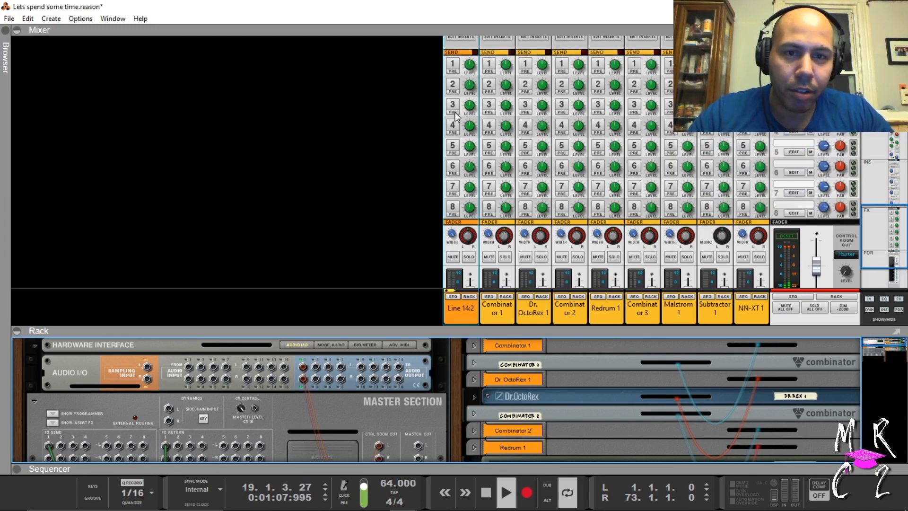
pyautogui.moveTo(427, 330); pyautogui.dragTo(431, 90)
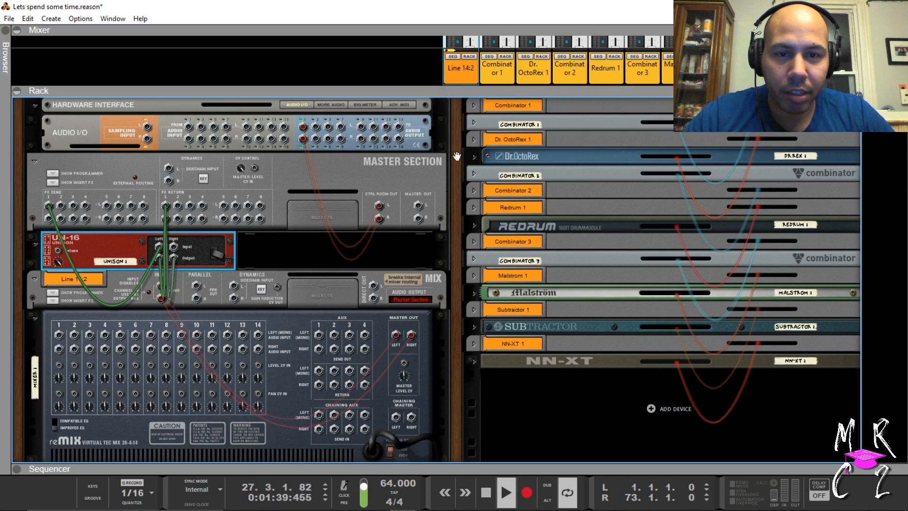
# Delete the Line 14:2 mix channel with everything in its device group, including reMix, and show the remaining channels' faders in the main mixer
pyautogui.click(256, 353)
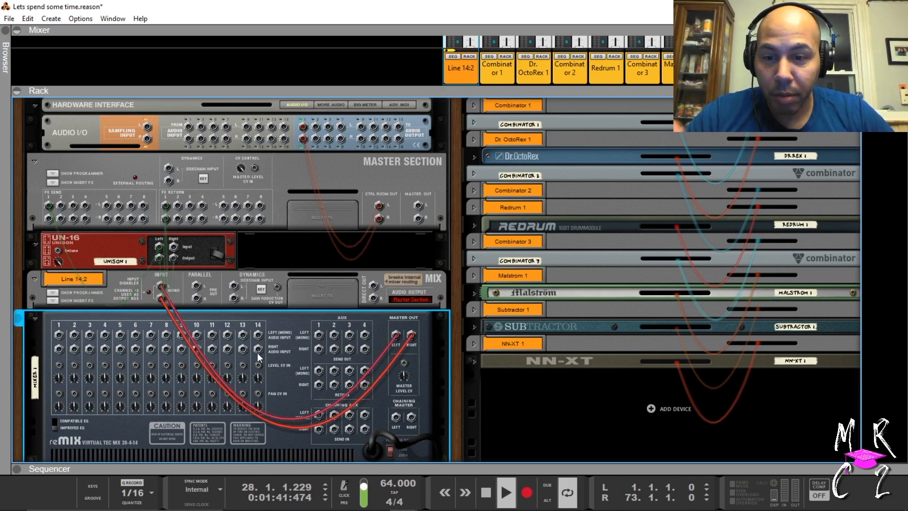
pyautogui.click(286, 302)
pyautogui.press('Delete')
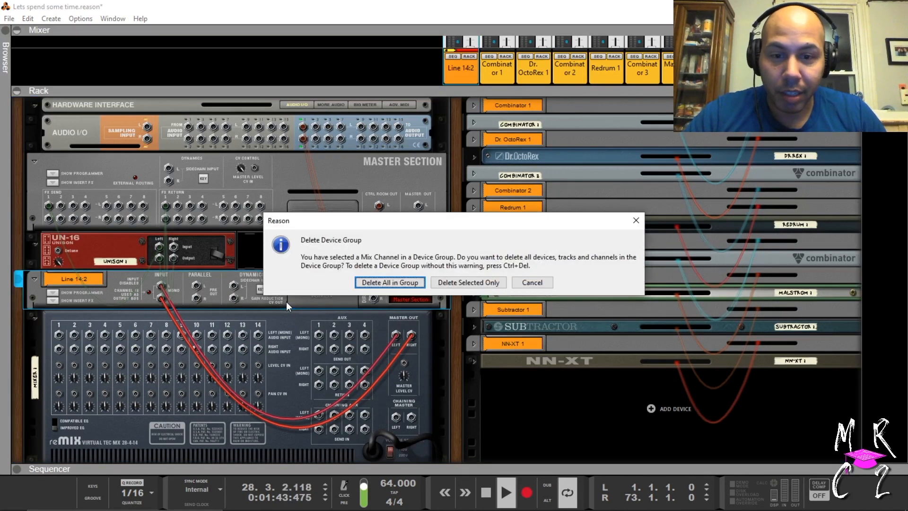
pyautogui.press('Return')
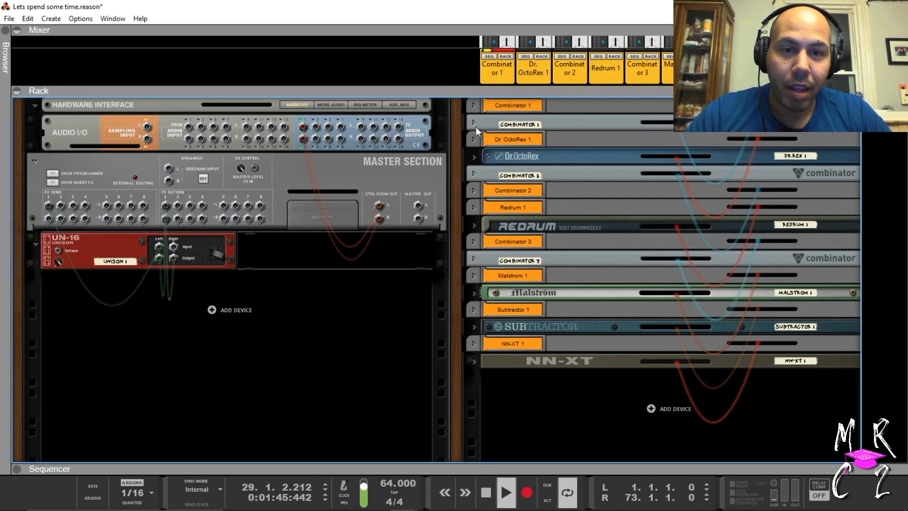
pyautogui.moveTo(471, 92); pyautogui.dragTo(473, 256)
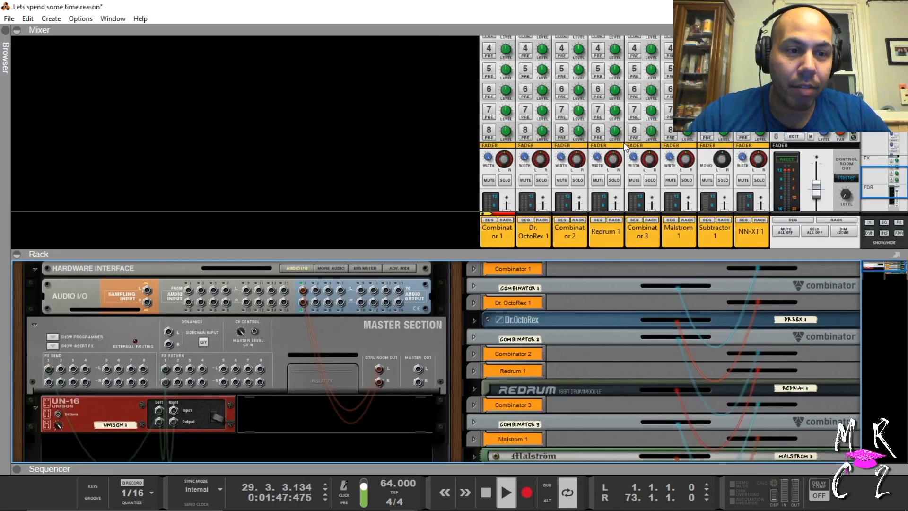
pyautogui.scroll(-3, 624, 142)
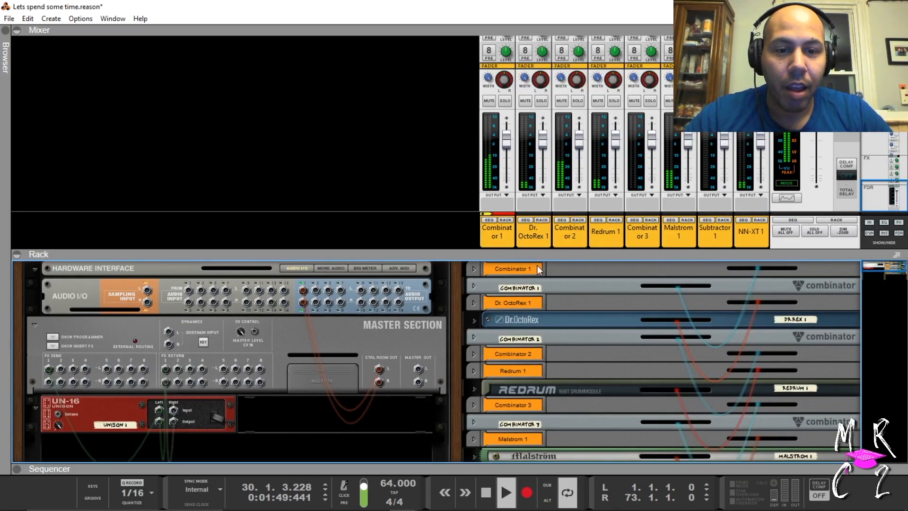